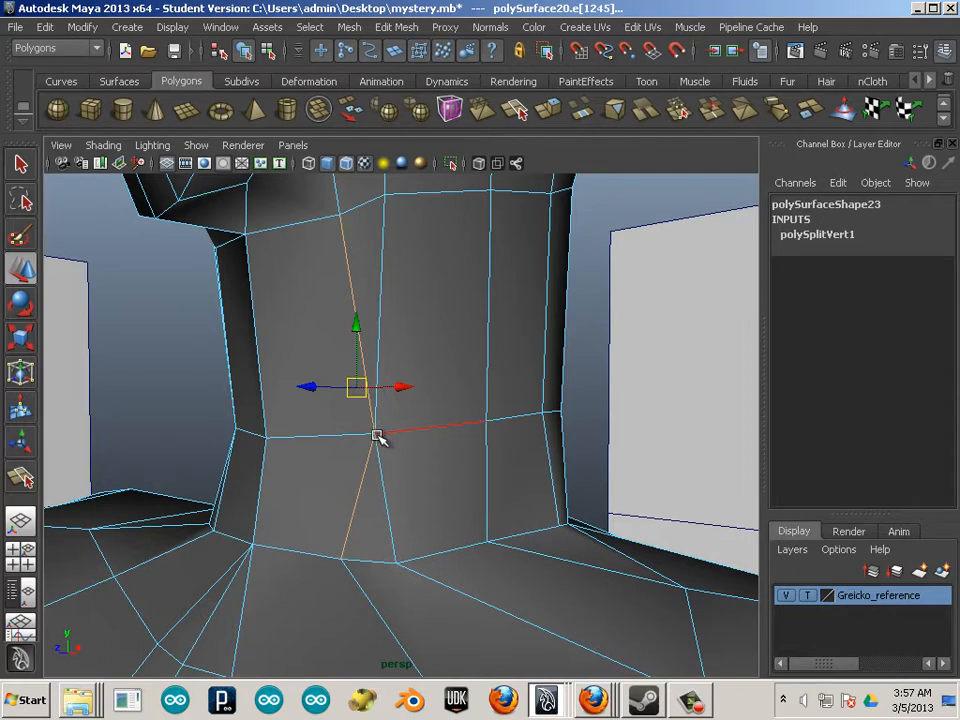
Delete the two redundant diagonal edges running down the side of the neck to the neck base
{"action": "right_click_drag", "start_coordinate": [407, 456], "coordinate": [424, 510], "text": "alt"}
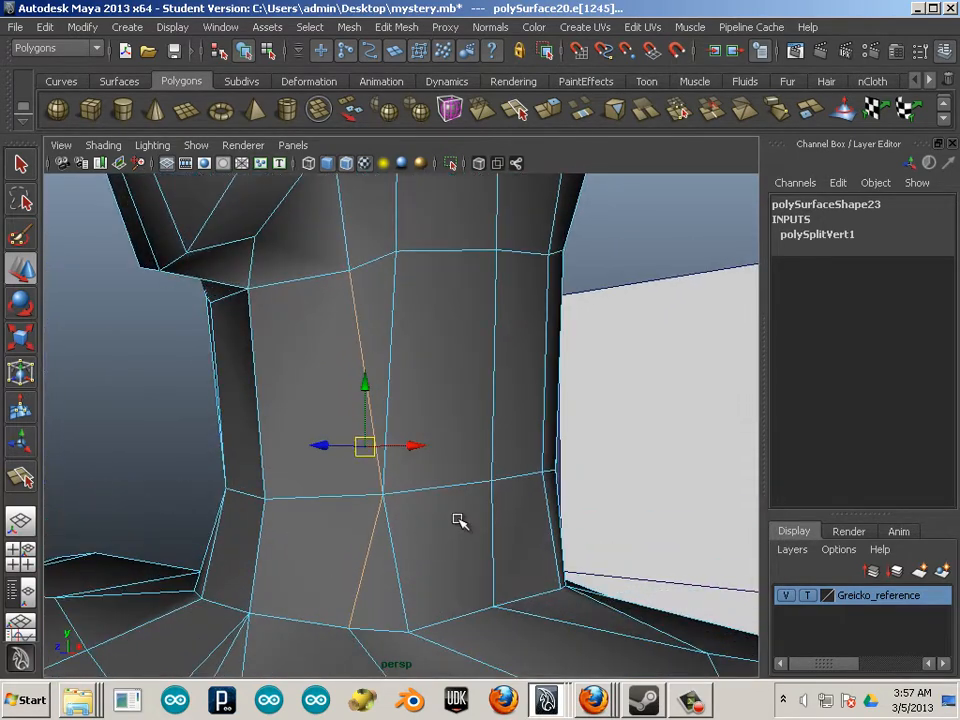
{"action": "left_click", "coordinate": [456, 521]}
{"action": "left_click", "coordinate": [370, 413]}
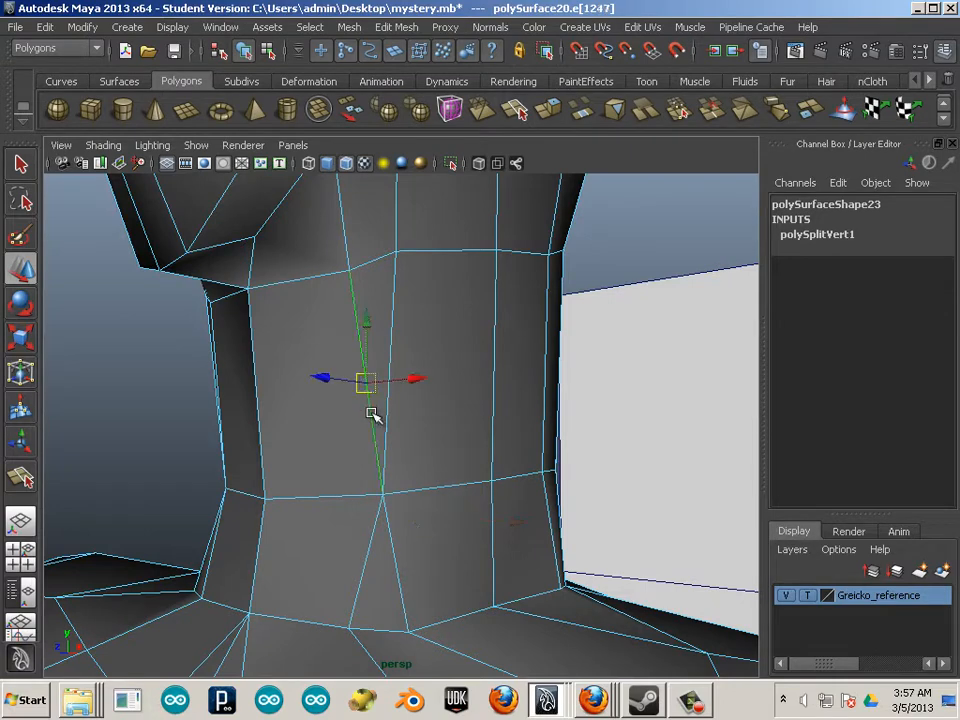
{"action": "left_click", "coordinate": [363, 570], "text": "shift"}
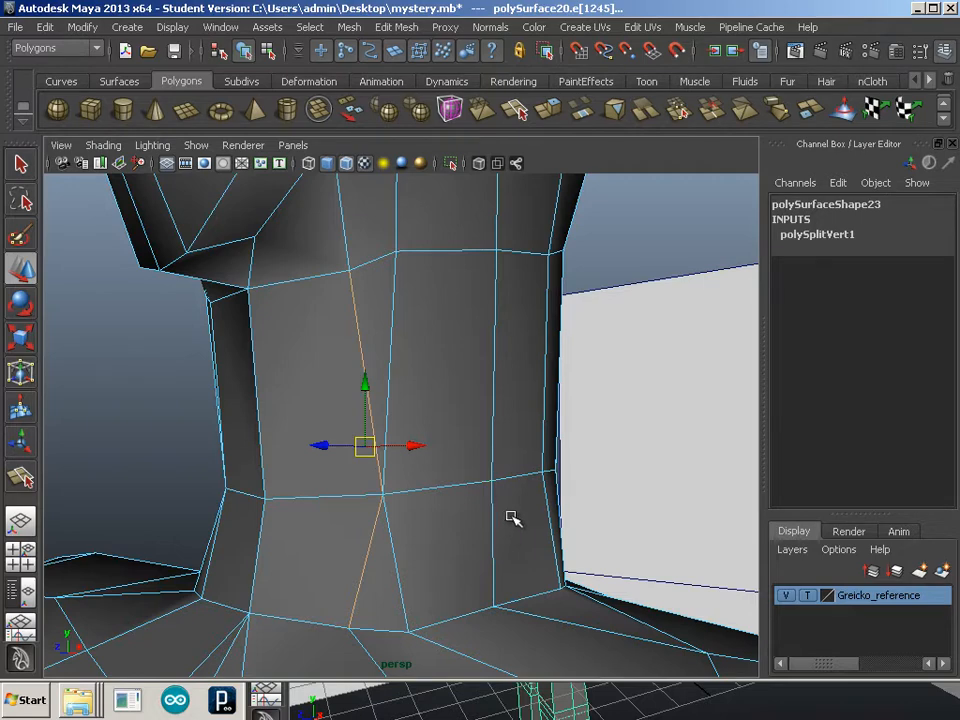
{"action": "key", "text": "Delete"}
Insert an edge loop midway across the neck face, running up through the jaw and face
{"action": "scroll", "coordinate": [507, 515], "scroll_direction": "down", "scroll_amount": 5}
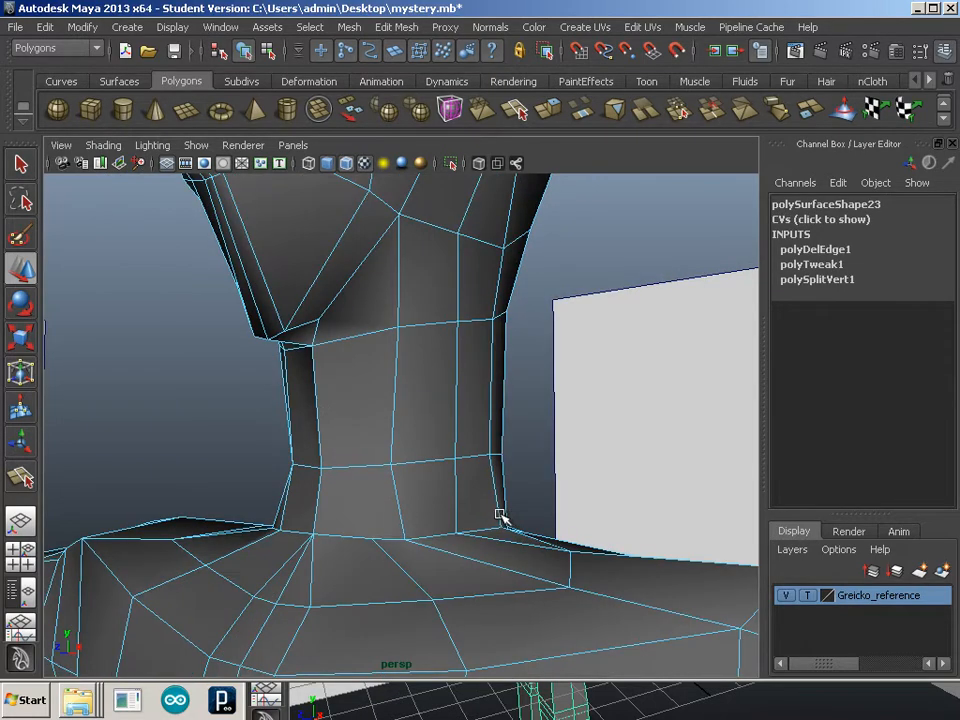
{"action": "middle_click_drag", "start_coordinate": [415, 494], "coordinate": [409, 478], "text": "alt"}
{"action": "right_click_drag", "start_coordinate": [409, 481], "coordinate": [428, 498], "text": "alt"}
{"action": "middle_click_drag", "start_coordinate": [408, 470], "coordinate": [417, 535], "text": "alt"}
{"action": "middle_click_drag", "start_coordinate": [391, 383], "coordinate": [416, 542], "text": "alt"}
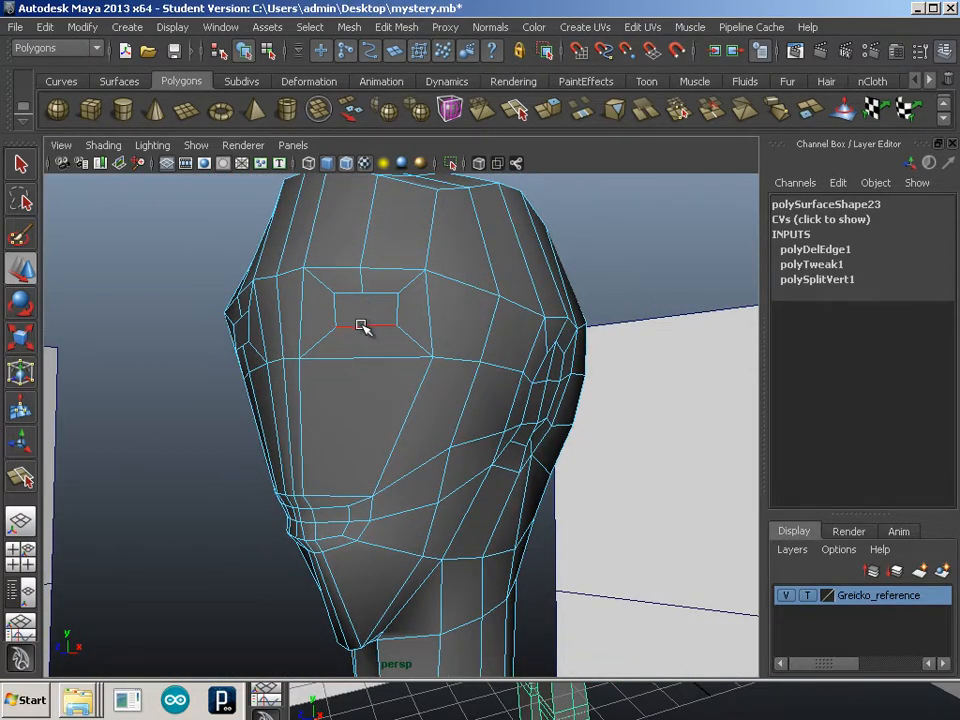
{"action": "middle_click_drag", "start_coordinate": [394, 482], "coordinate": [441, 409], "text": "alt"}
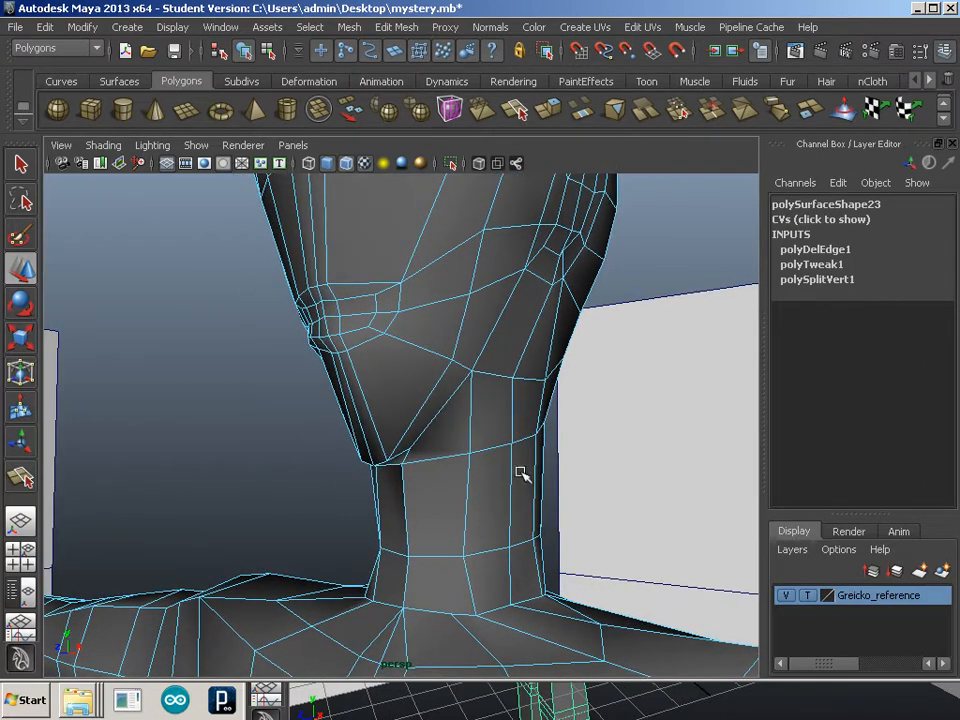
{"action": "left_click", "coordinate": [518, 113]}
{"action": "left_click", "coordinate": [388, 29]}
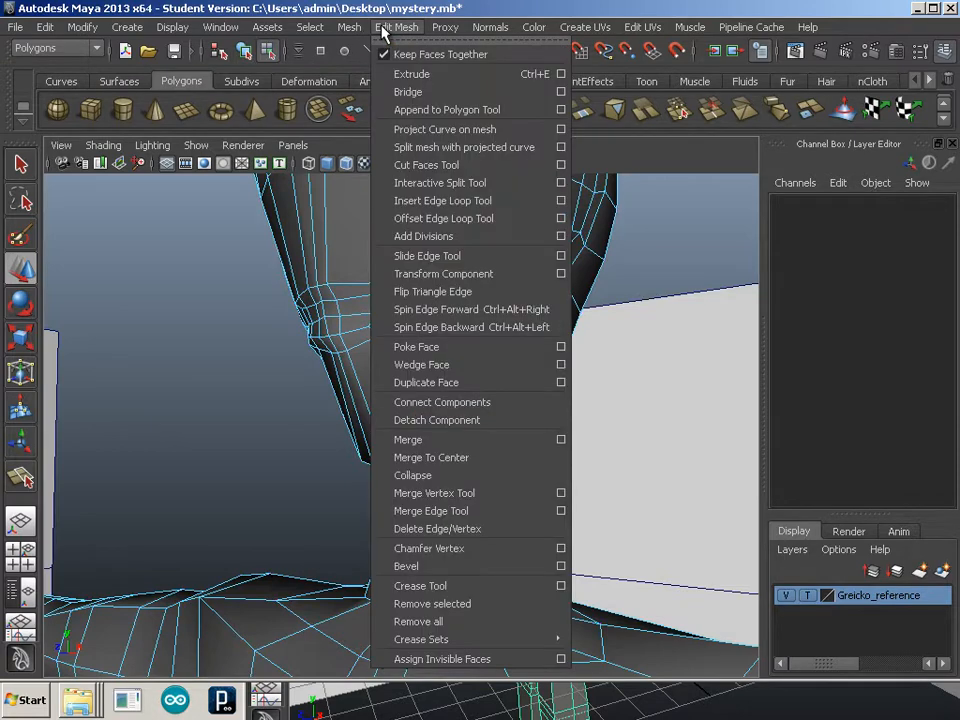
{"action": "left_click", "coordinate": [430, 200]}
{"action": "left_click_drag", "start_coordinate": [435, 556], "coordinate": [442, 566]}
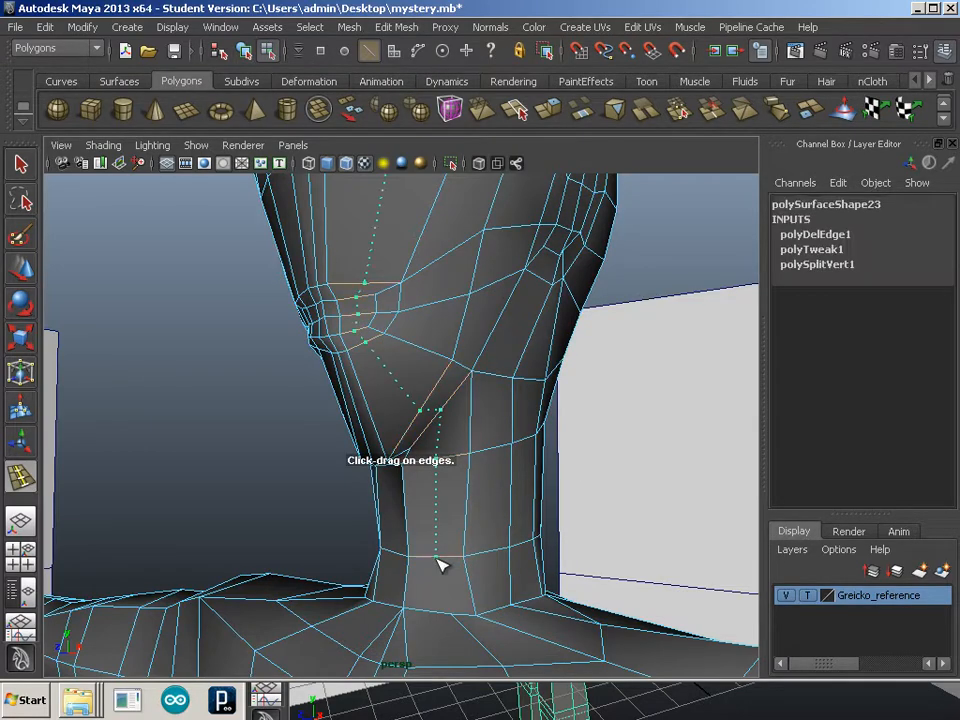
Try to split the neck-base face from the new loop's lower end to the shoulder-line vertex, then undo the split
{"action": "middle_click_drag", "start_coordinate": [431, 351], "coordinate": [429, 243], "text": "alt"}
{"action": "right_click_drag", "start_coordinate": [433, 249], "coordinate": [493, 319], "text": "alt"}
{"action": "middle_click_drag", "start_coordinate": [482, 314], "coordinate": [445, 389], "text": "alt"}
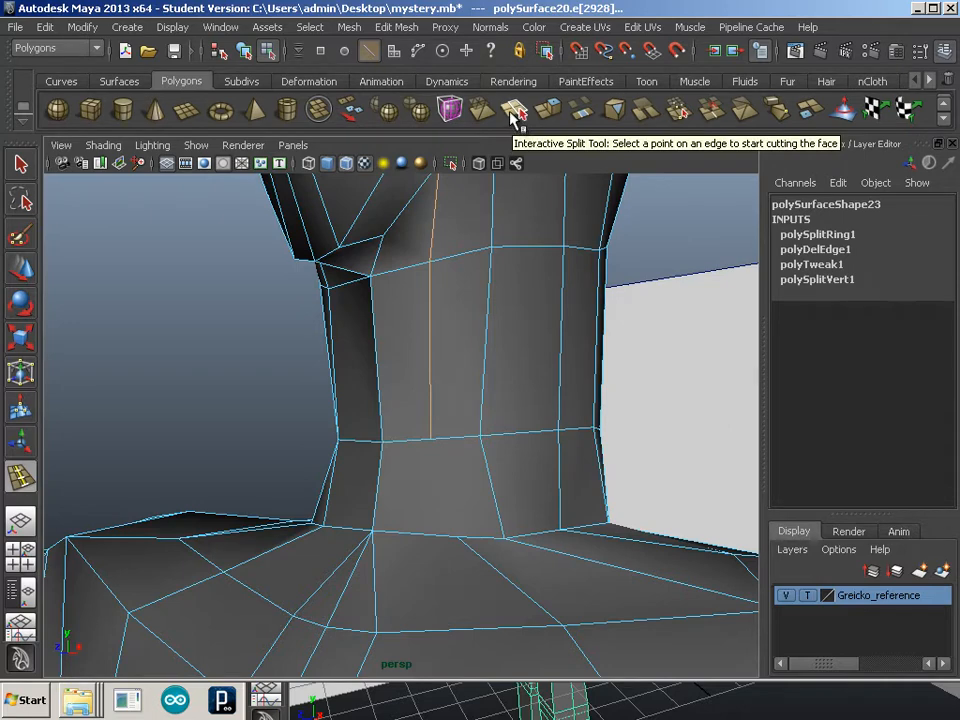
{"action": "left_click", "coordinate": [513, 115]}
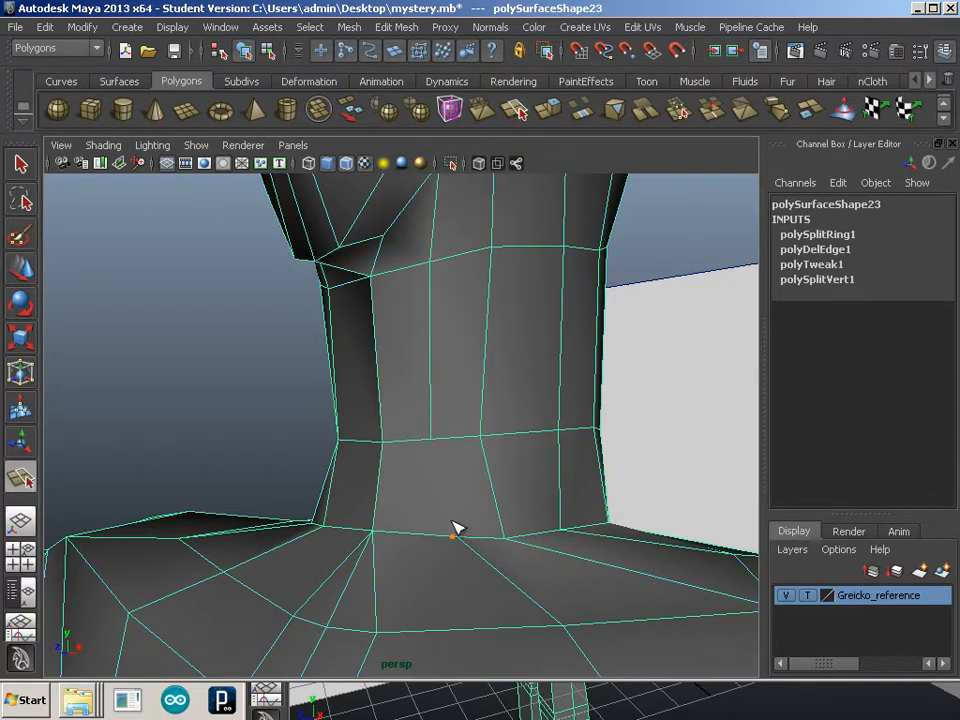
{"action": "left_click", "coordinate": [461, 525]}
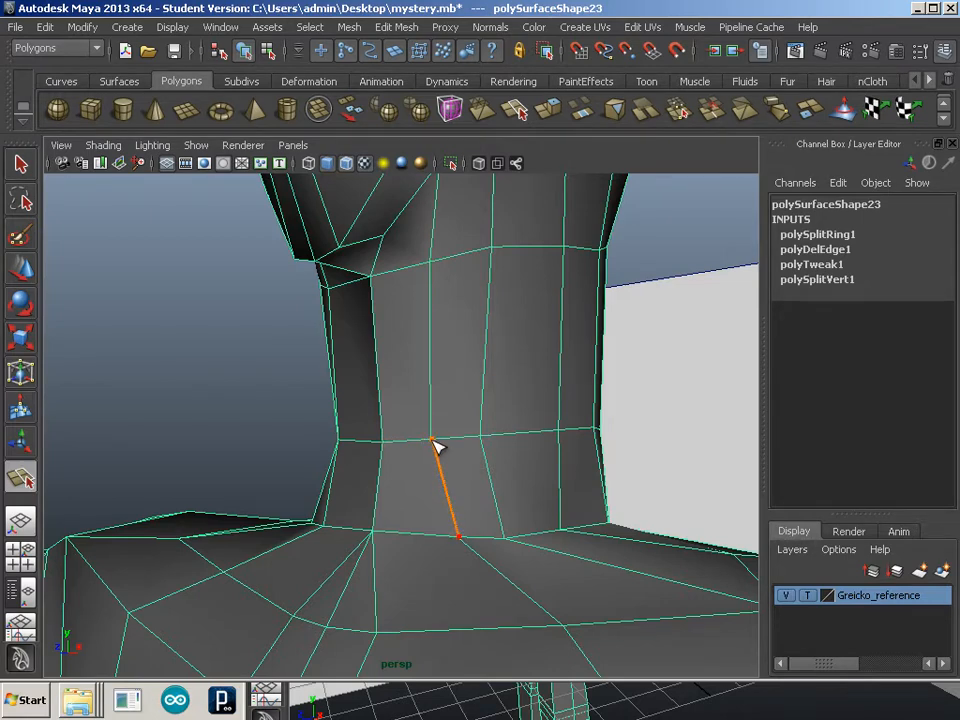
{"action": "key", "text": "w"}
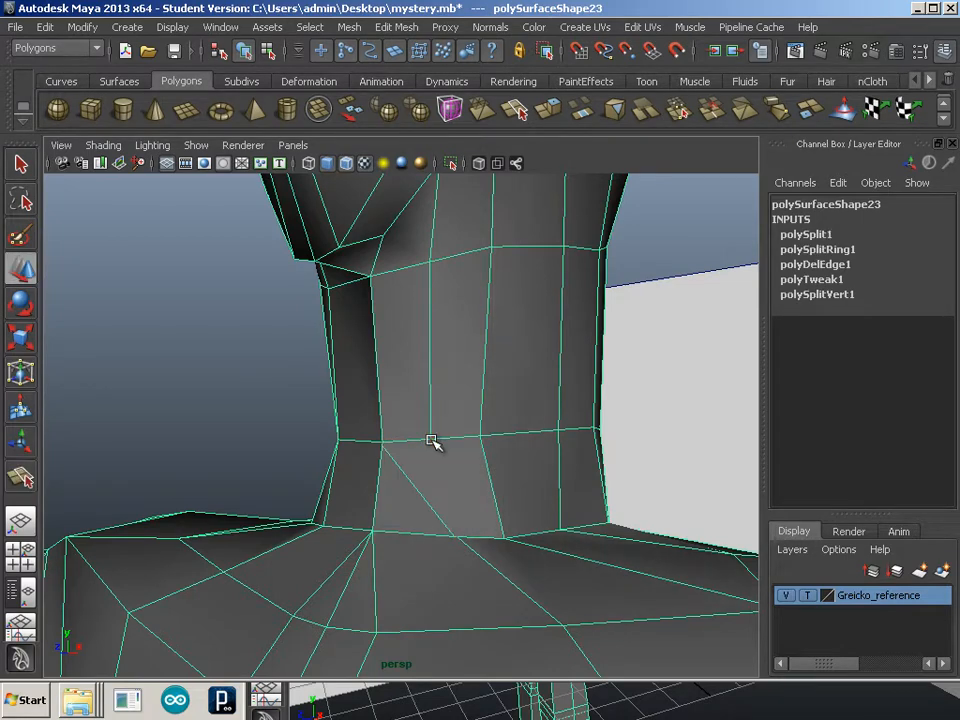
{"action": "middle_click_drag", "start_coordinate": [398, 448], "coordinate": [399, 429], "text": "alt"}
{"action": "right_click_drag", "start_coordinate": [399, 429], "coordinate": [469, 489], "text": "alt"}
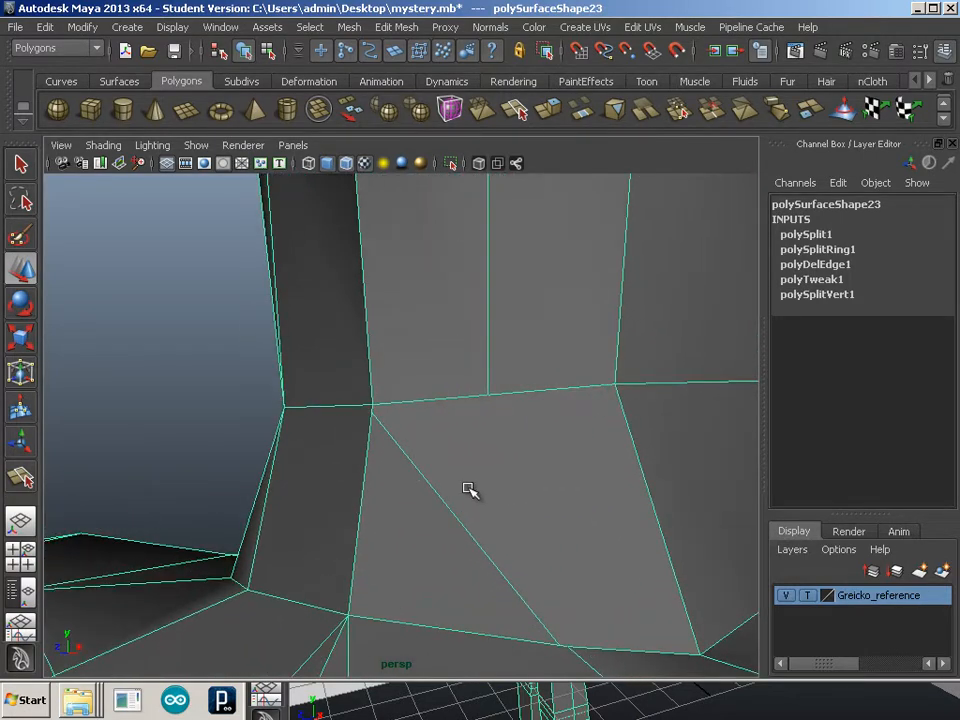
{"action": "middle_click_drag", "start_coordinate": [469, 489], "coordinate": [429, 462], "text": "alt"}
{"action": "key", "text": "ctrl+z"}
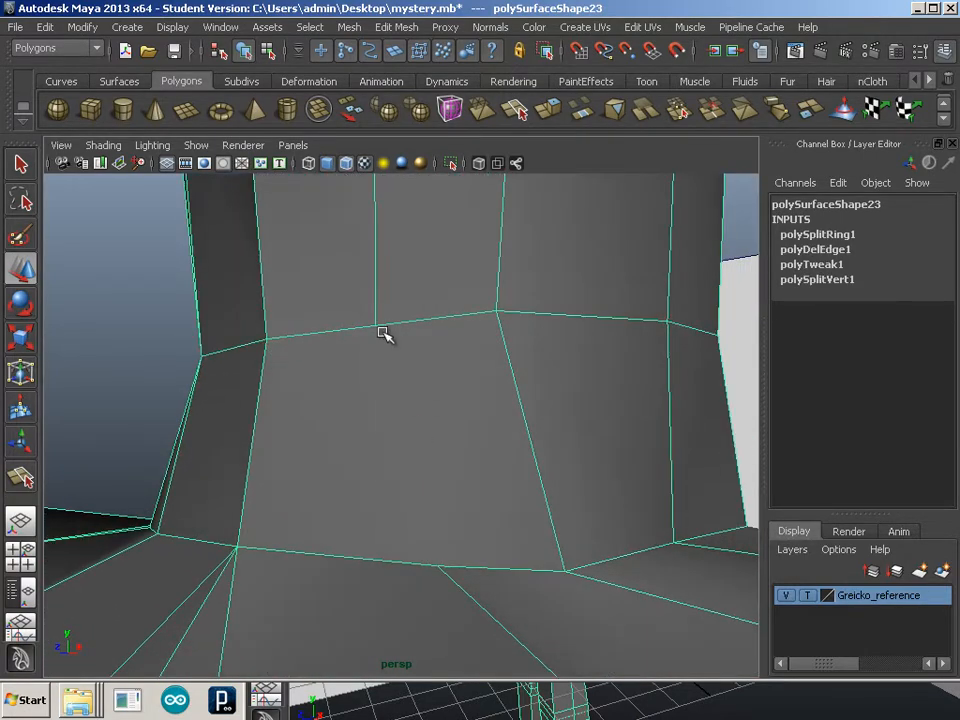
Set the Interactive Split Tool's magnet tolerance to 2.0 and close its settings
{"action": "left_click", "coordinate": [398, 28]}
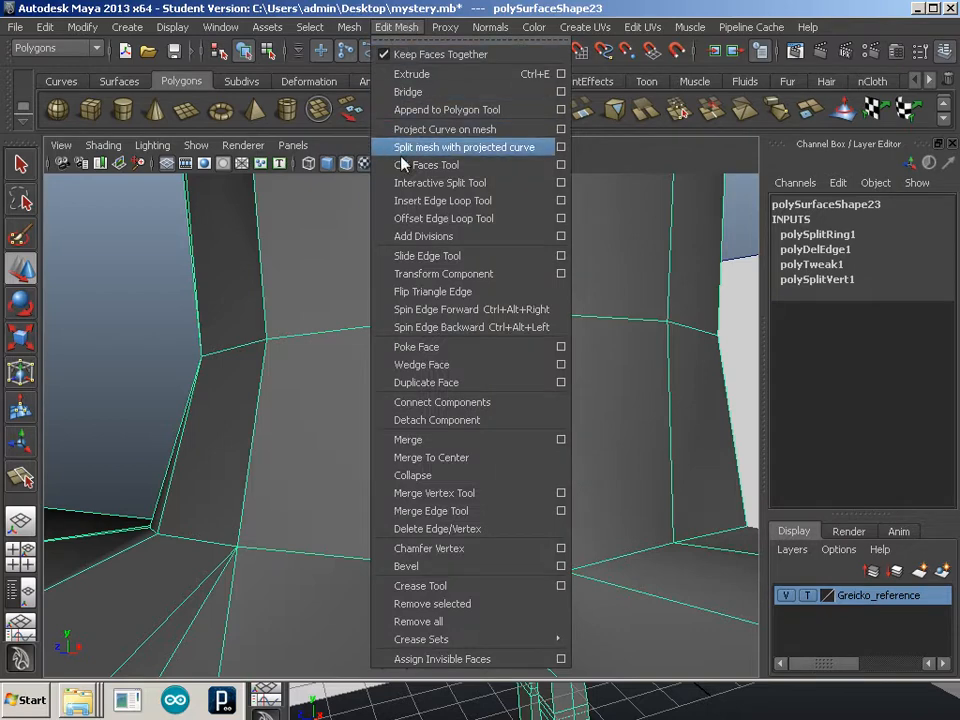
{"action": "left_click", "coordinate": [561, 187]}
{"action": "left_click_drag", "start_coordinate": [244, 277], "coordinate": [266, 277]}
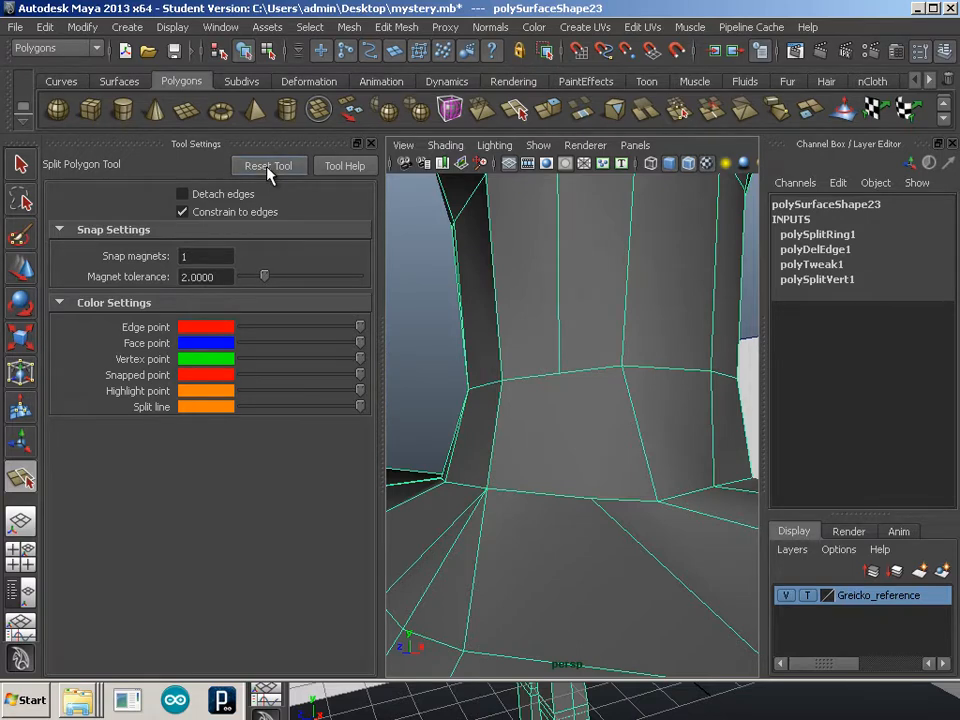
{"action": "left_click", "coordinate": [370, 145]}
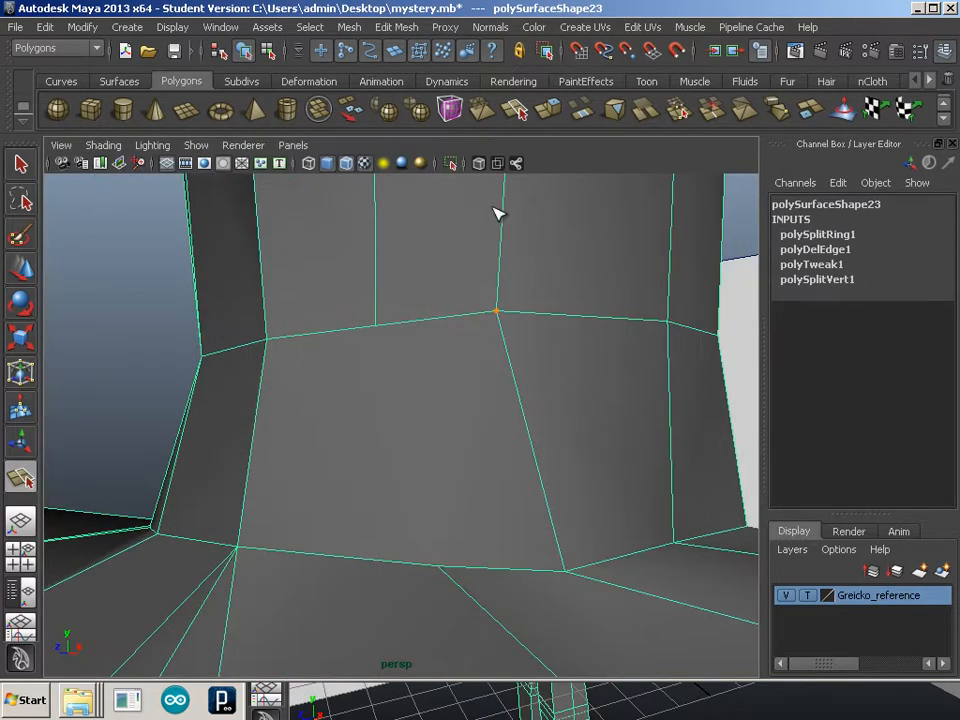
Split the neck-base face with an edge from the new loop's lower end to the existing shoulder-line vertex
{"action": "left_click", "coordinate": [517, 116]}
{"action": "left_click", "coordinate": [378, 326]}
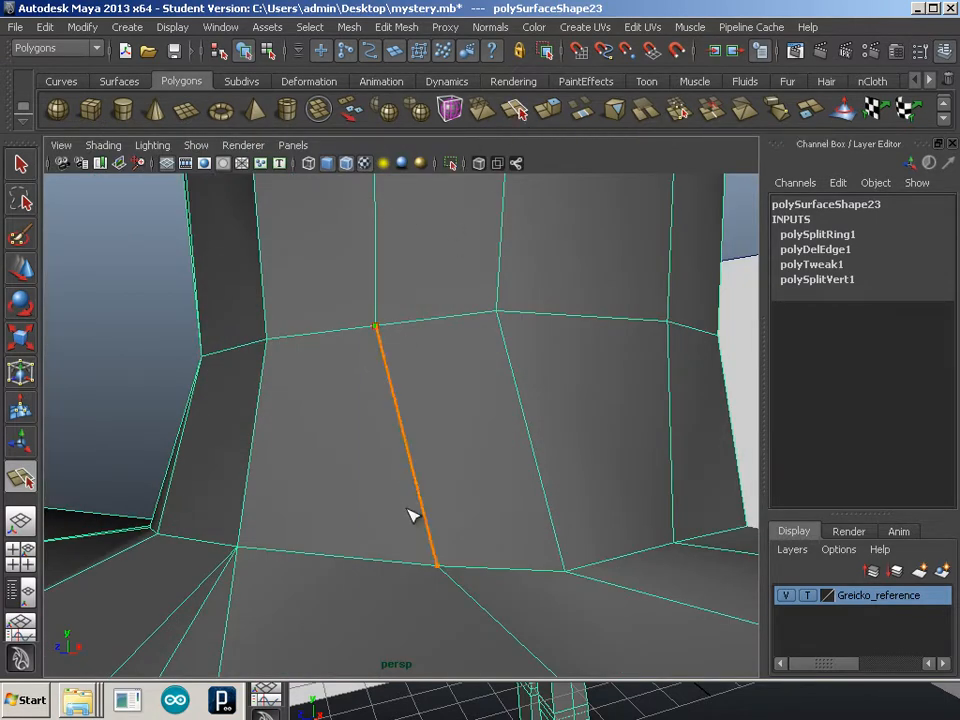
{"action": "left_click", "coordinate": [438, 567]}
{"action": "key", "text": "Return"}
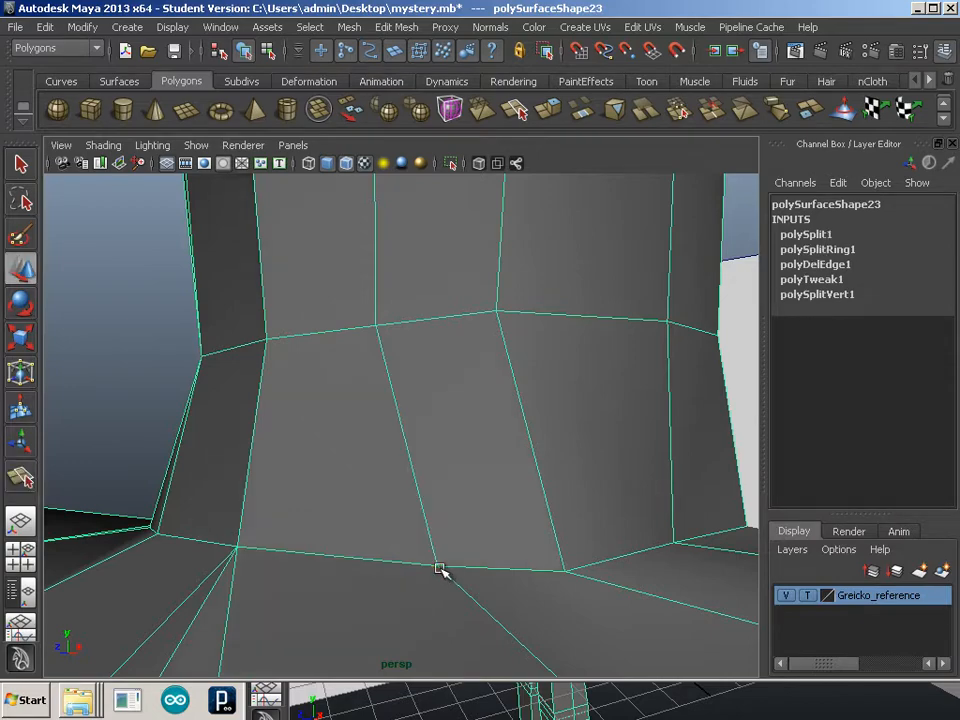
Try to delete the fan of edges converging on the vertex at the front of the neck base
{"action": "right_click_drag", "start_coordinate": [540, 591], "coordinate": [336, 549], "text": "alt"}
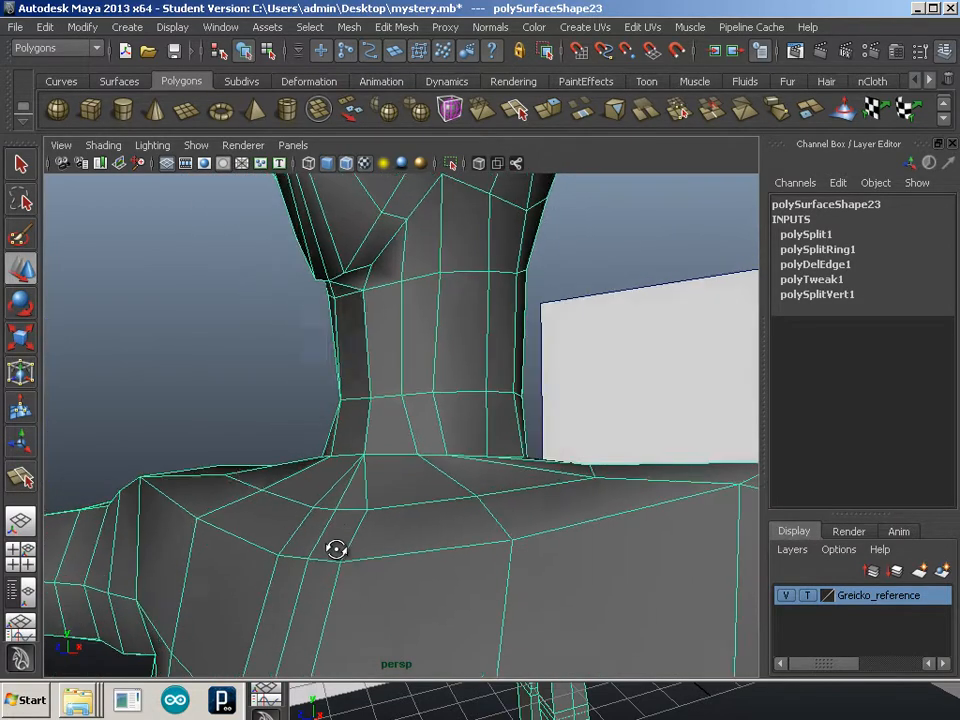
{"action": "left_click_drag", "start_coordinate": [336, 549], "coordinate": [429, 549], "text": "alt"}
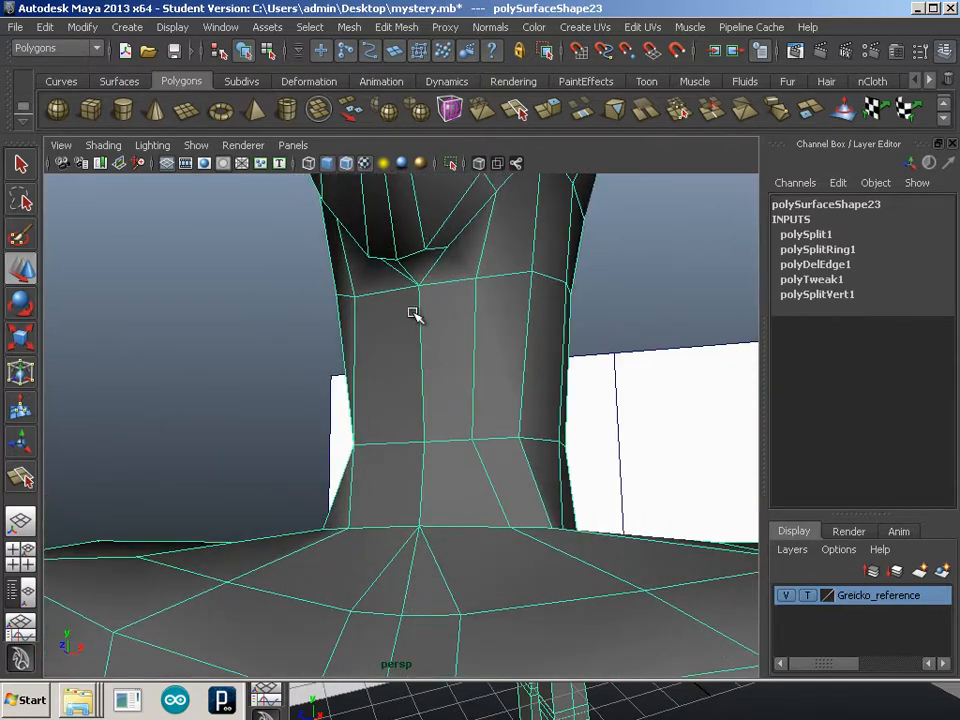
{"action": "left_click_drag", "start_coordinate": [414, 327], "coordinate": [435, 478], "text": "alt"}
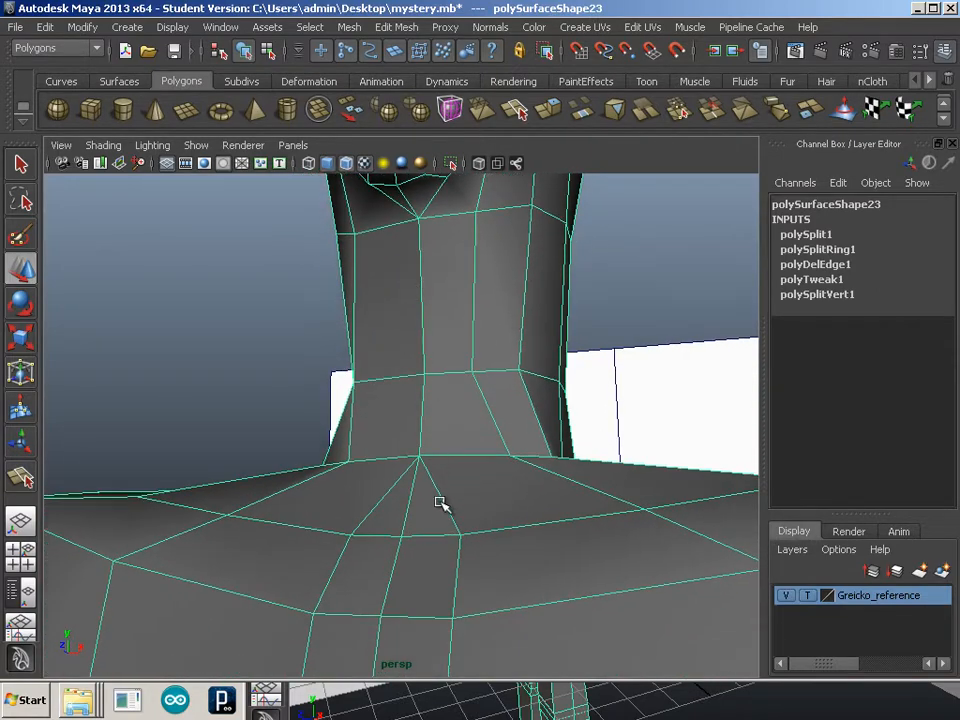
{"action": "left_click_drag", "start_coordinate": [433, 405], "coordinate": [433, 469], "text": "alt"}
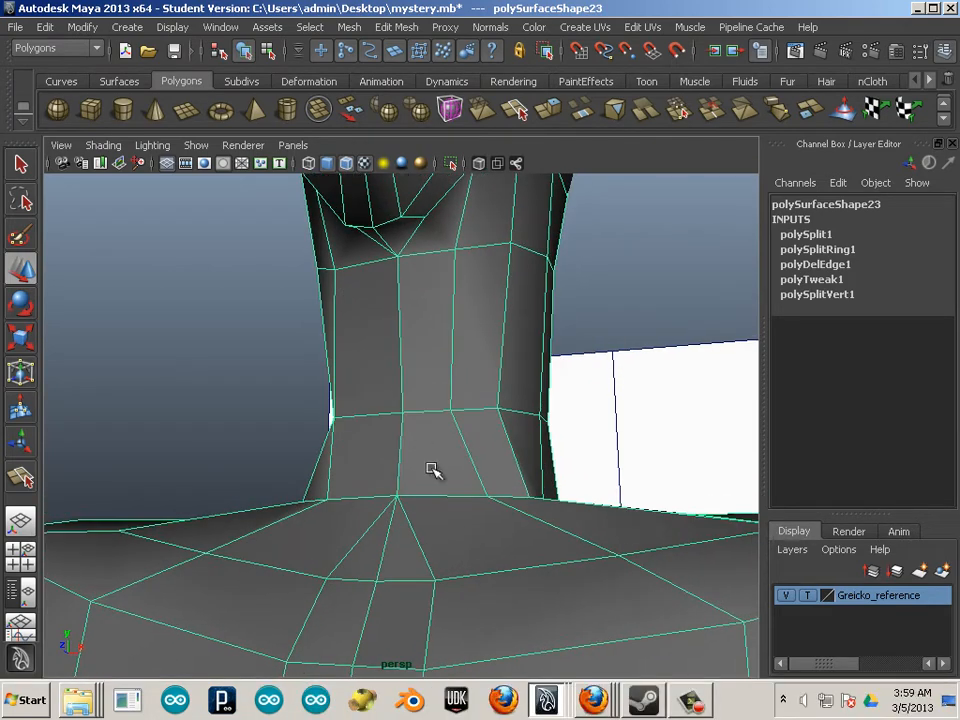
{"action": "left_click", "coordinate": [420, 549]}
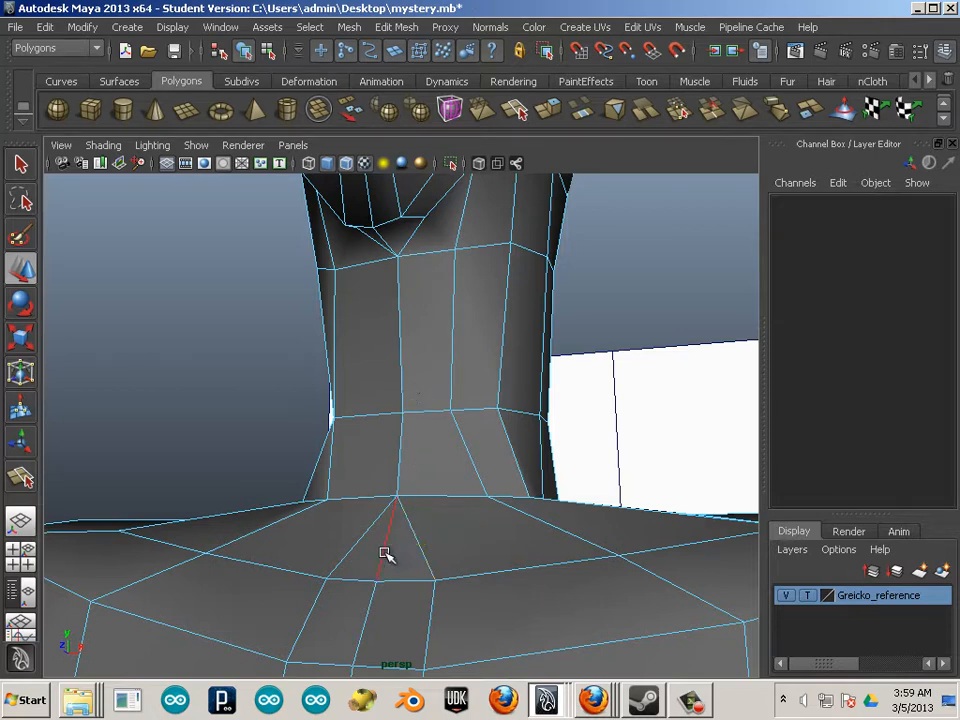
{"action": "key", "text": "Delete"}
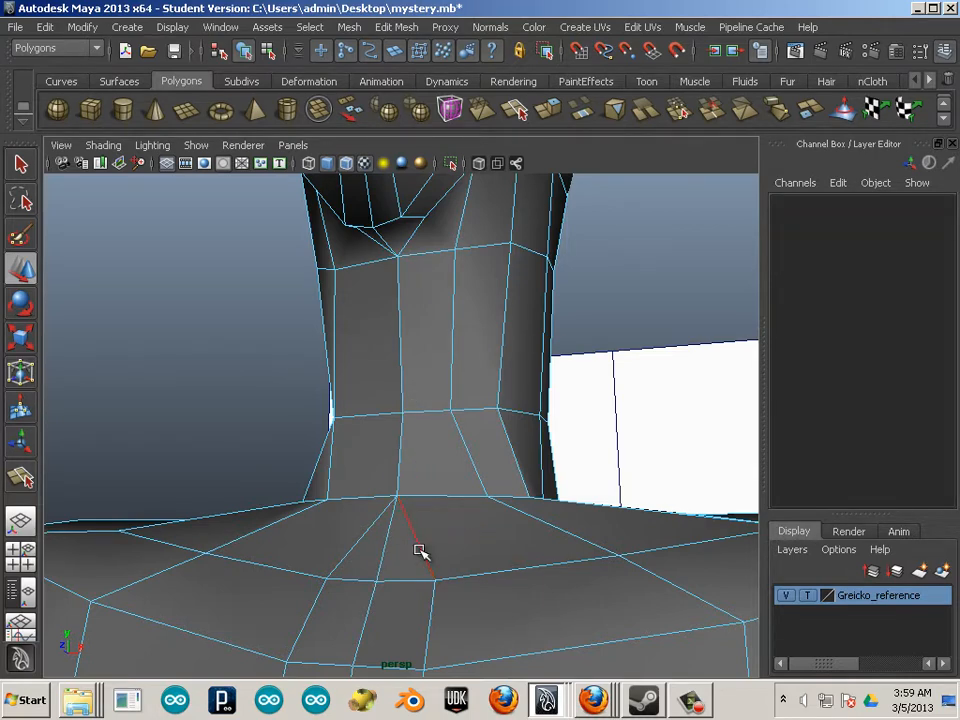
{"action": "left_click", "coordinate": [403, 557]}
{"action": "key", "text": "Delete"}
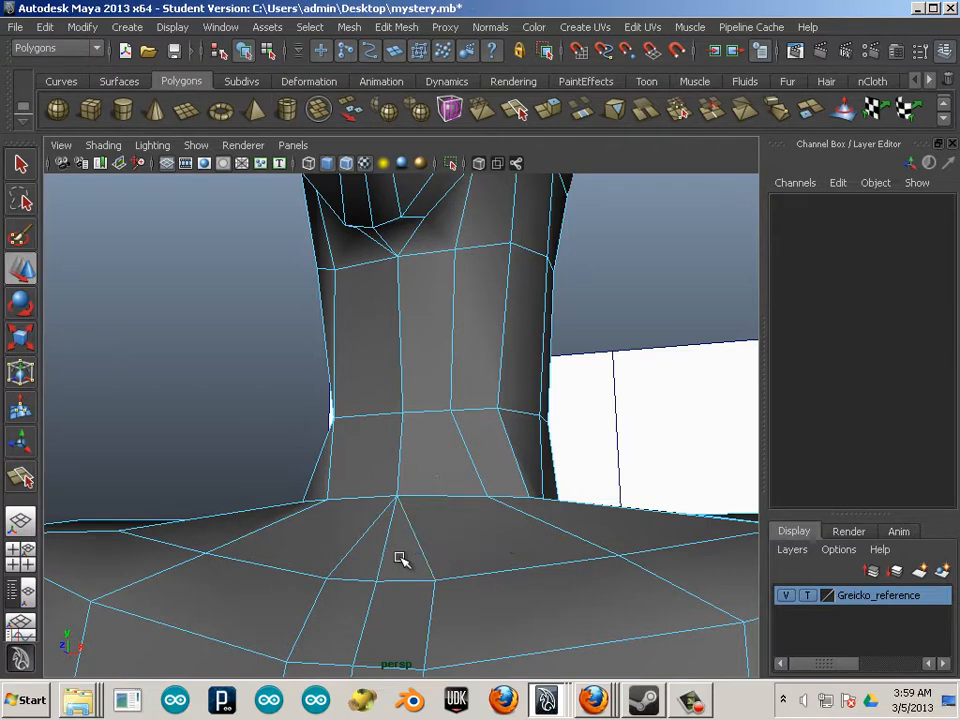
{"action": "left_click", "coordinate": [390, 557]}
{"action": "left_click", "coordinate": [419, 556]}
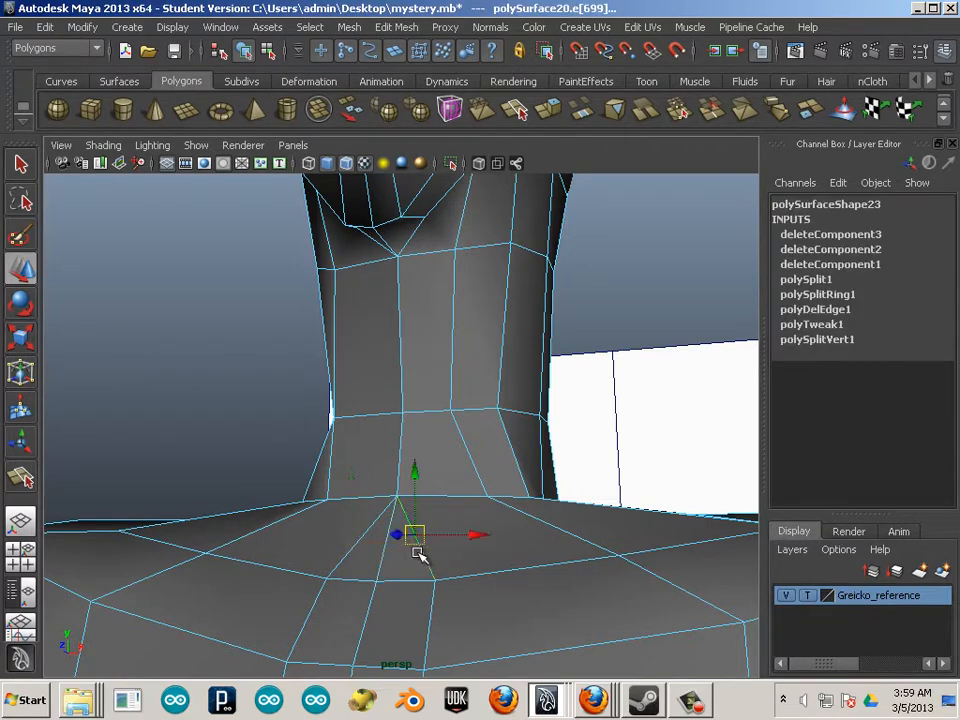
{"action": "key", "text": "Delete"}
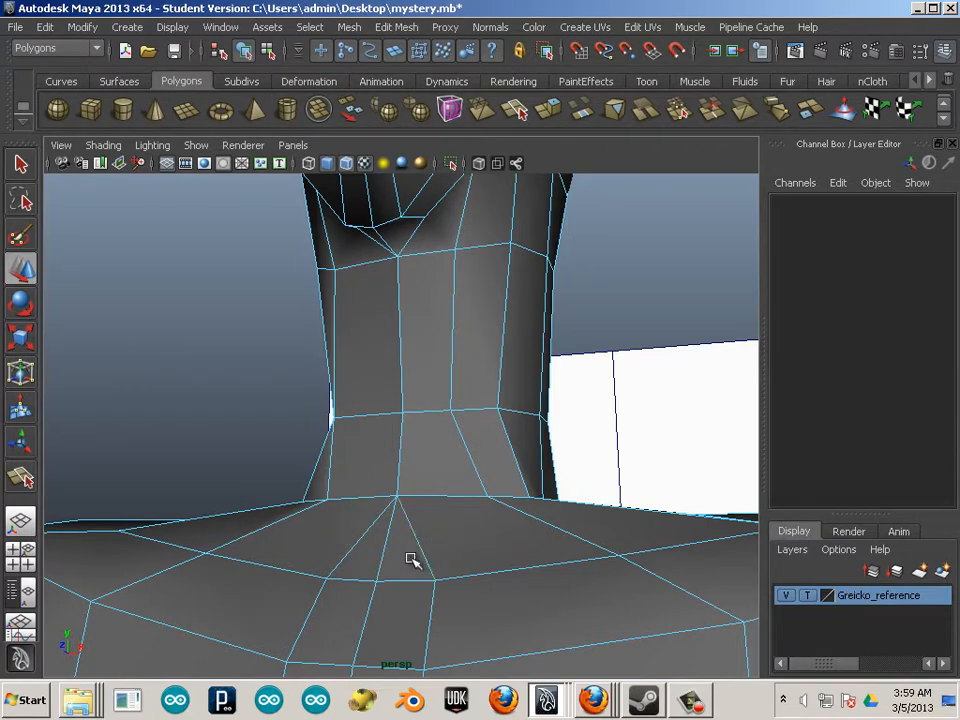
Reselect the character mesh in object mode, return to edge selection and try again to delete the converging neck-base edge
{"action": "left_click", "coordinate": [413, 556]}
{"action": "key", "text": "F8"}
{"action": "left_click", "coordinate": [426, 544]}
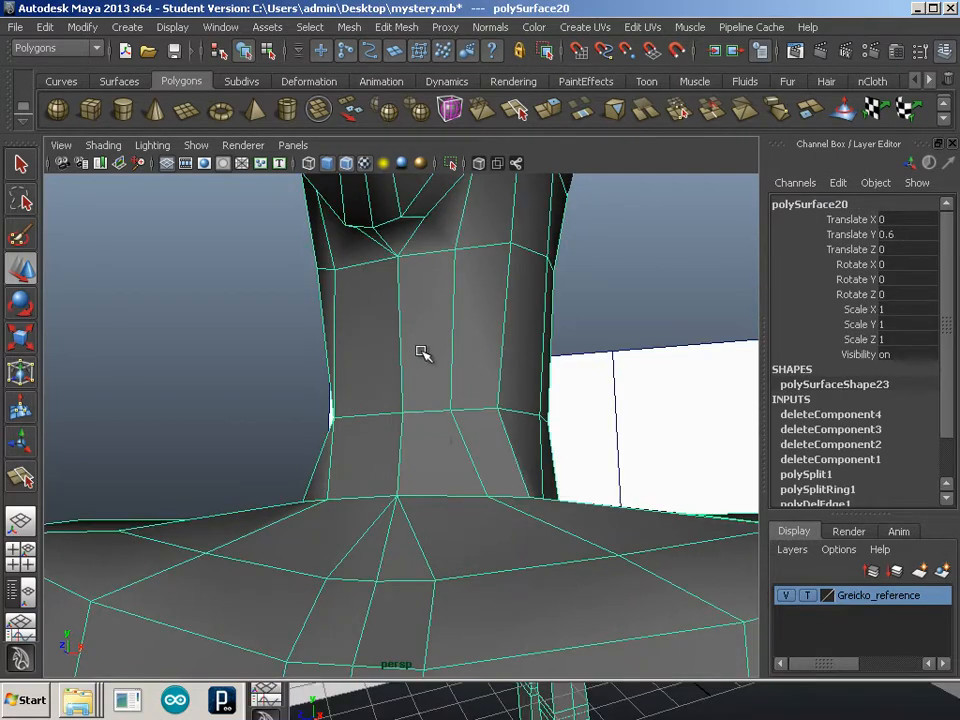
{"action": "key", "text": "F10"}
{"action": "left_click", "coordinate": [427, 556]}
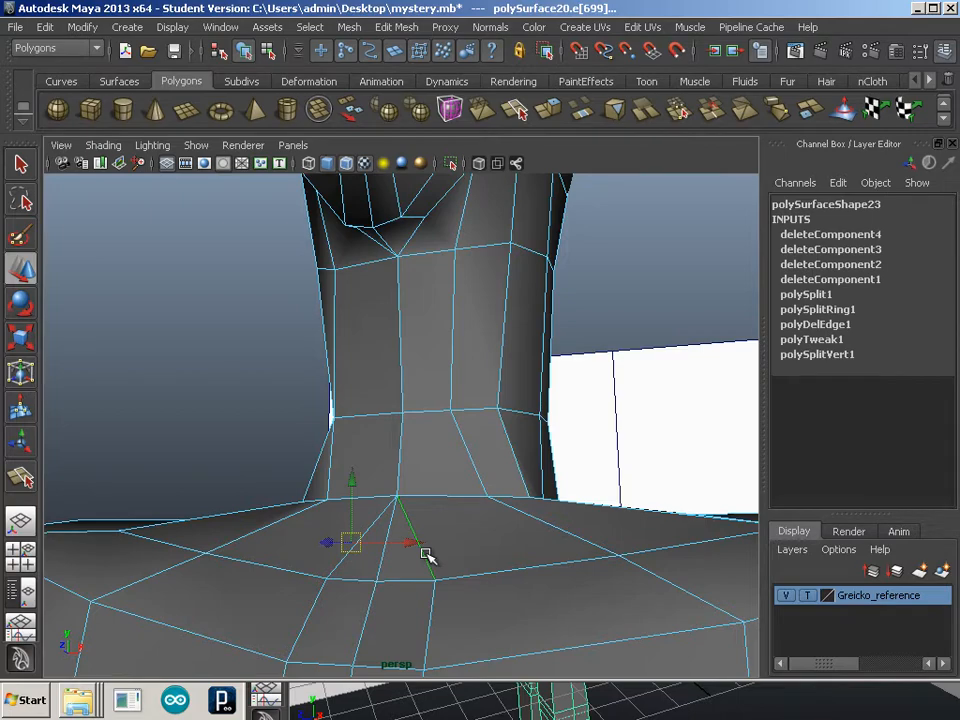
{"action": "key", "text": "Delete"}
Select the chest face beside the converging edges at the neck base and try shifting it sideways
{"action": "right_click_drag", "start_coordinate": [469, 436], "coordinate": [449, 543]}
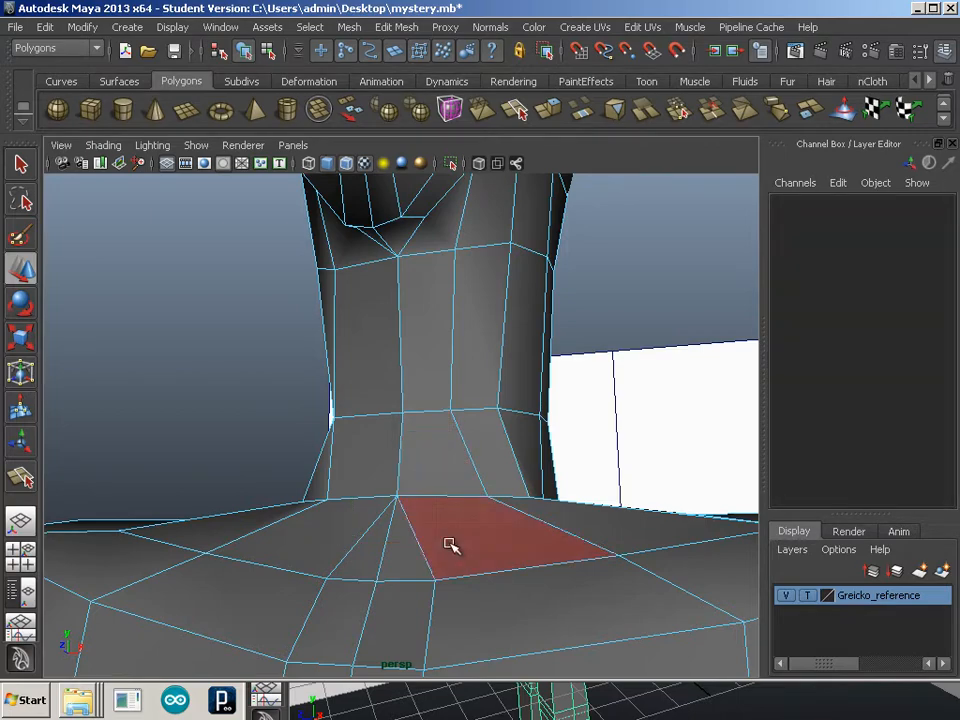
{"action": "left_click", "coordinate": [449, 543]}
{"action": "left_click_drag", "start_coordinate": [497, 587], "coordinate": [407, 381], "text": "alt"}
{"action": "scroll", "coordinate": [394, 548], "scroll_direction": "up", "scroll_amount": 1}
{"action": "double_click", "coordinate": [452, 497]}
{"action": "left_click", "coordinate": [347, 356]}
{"action": "left_click_drag", "start_coordinate": [347, 350], "coordinate": [424, 375]}
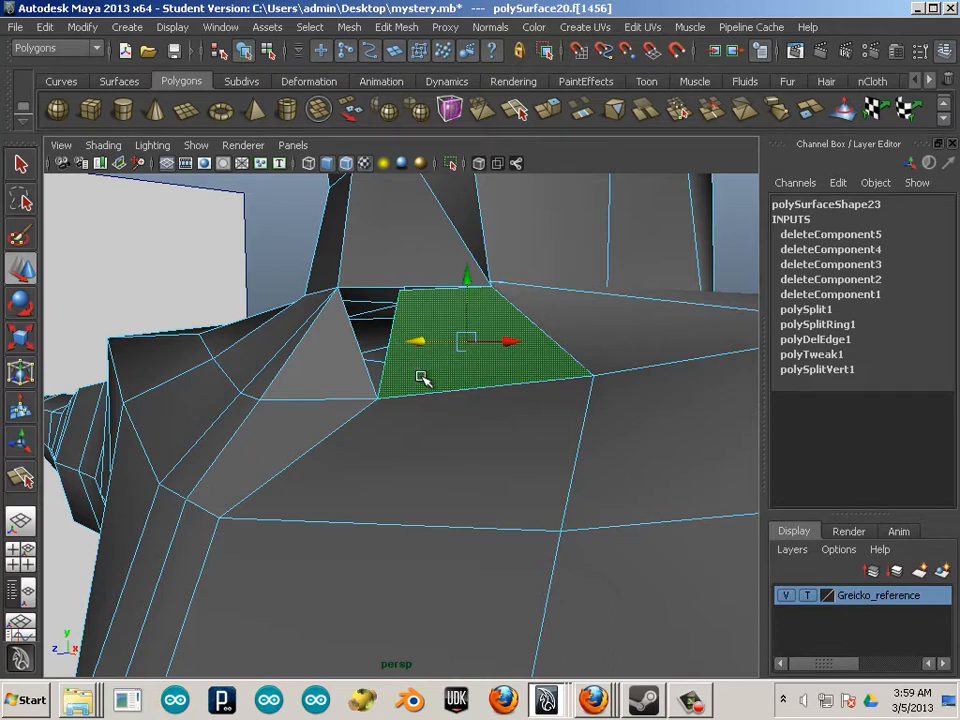
{"action": "mouse_move", "coordinate": [420, 378]}
{"action": "left_mouse_down", "text": "alt"}
{"action": "mouse_move", "coordinate": [343, 456]}
{"action": "mouse_move", "coordinate": [276, 398]}
{"action": "mouse_move", "coordinate": [403, 384]}
{"action": "mouse_move", "coordinate": [416, 471]}
{"action": "mouse_move", "coordinate": [450, 463]}
{"action": "mouse_move", "coordinate": [421, 400]}
{"action": "left_mouse_up", "text": "alt"}
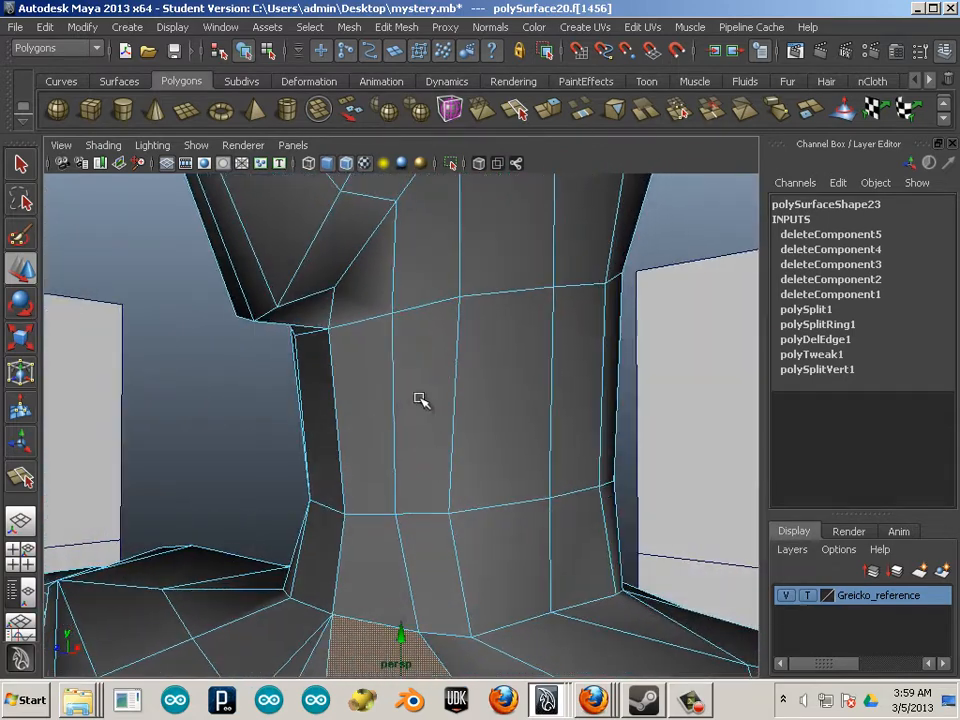
Select the short edge where the jaw meets the neck and move it along the Z axis
{"action": "left_click", "coordinate": [331, 301]}
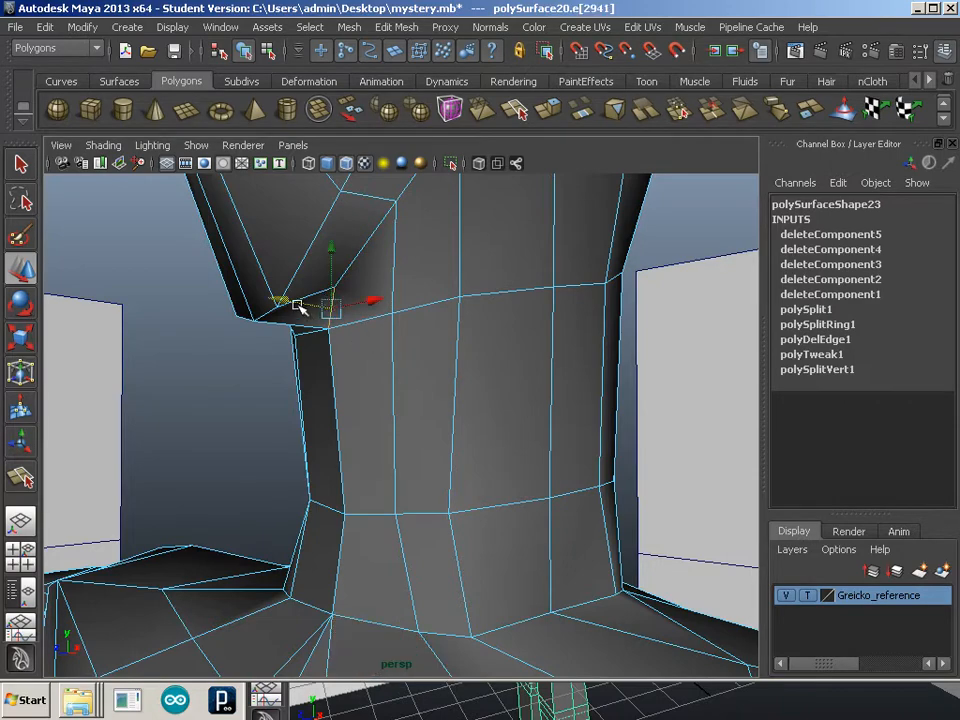
{"action": "left_click_drag", "start_coordinate": [300, 304], "coordinate": [322, 309]}
{"action": "left_click", "coordinate": [319, 309]}
{"action": "left_click_drag", "start_coordinate": [403, 448], "coordinate": [474, 452], "text": "alt"}
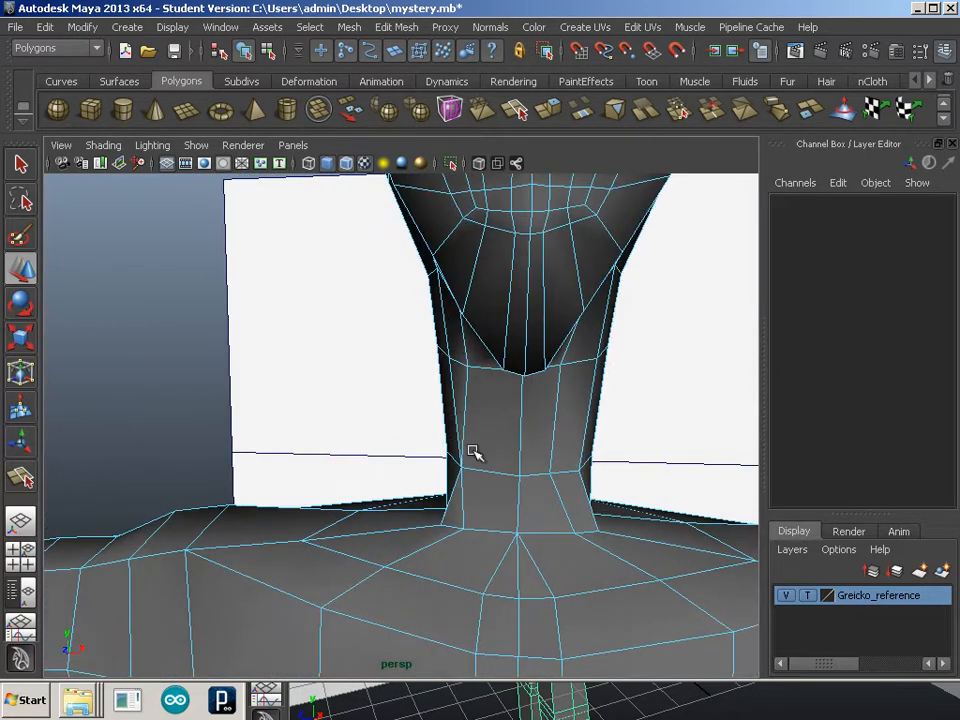
Try once more to delete the slanted edge running from the neck-base vertex down to the chest
{"action": "middle_click_drag", "start_coordinate": [473, 451], "coordinate": [360, 344], "text": "alt"}
{"action": "right_click_drag", "start_coordinate": [360, 344], "coordinate": [393, 429], "text": "alt"}
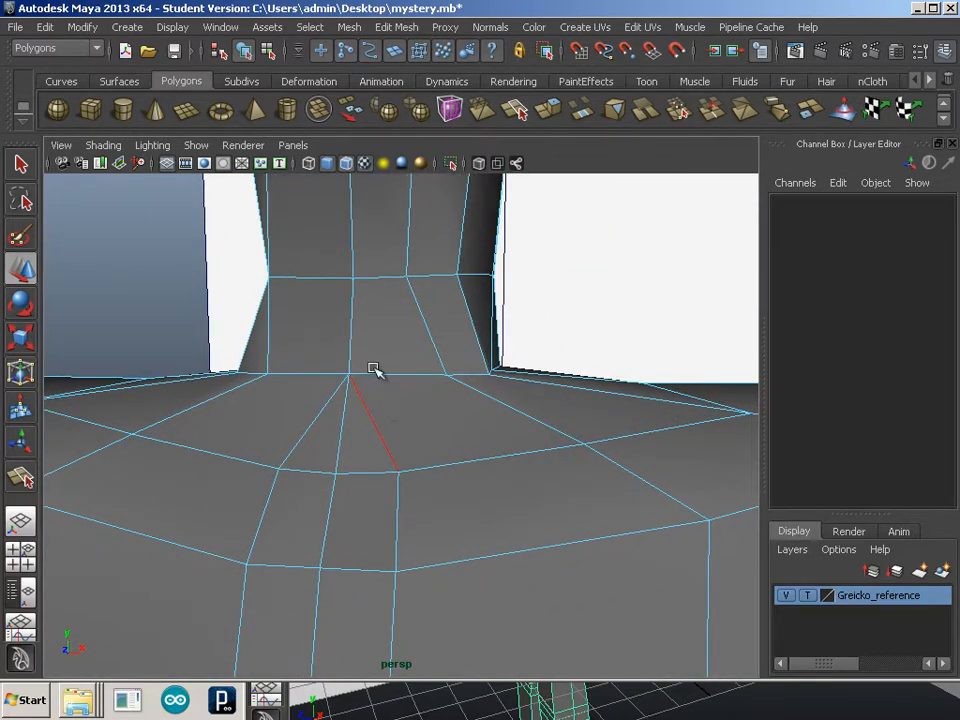
{"action": "key", "text": "F8"}
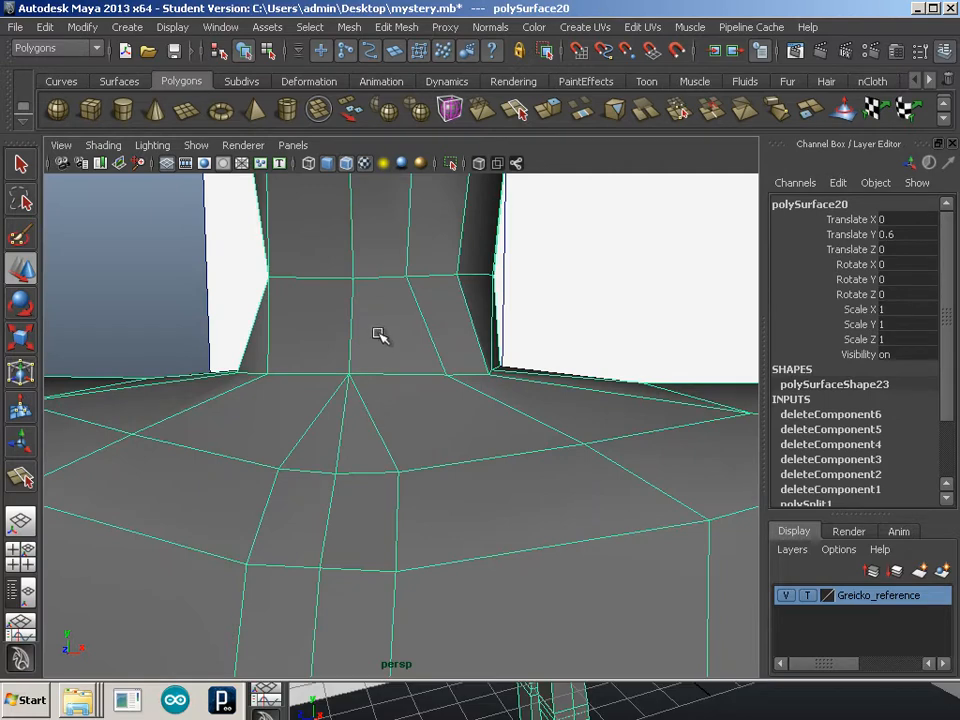
{"action": "key", "text": "F10"}
{"action": "left_click", "coordinate": [368, 414]}
{"action": "left_click", "coordinate": [366, 420]}
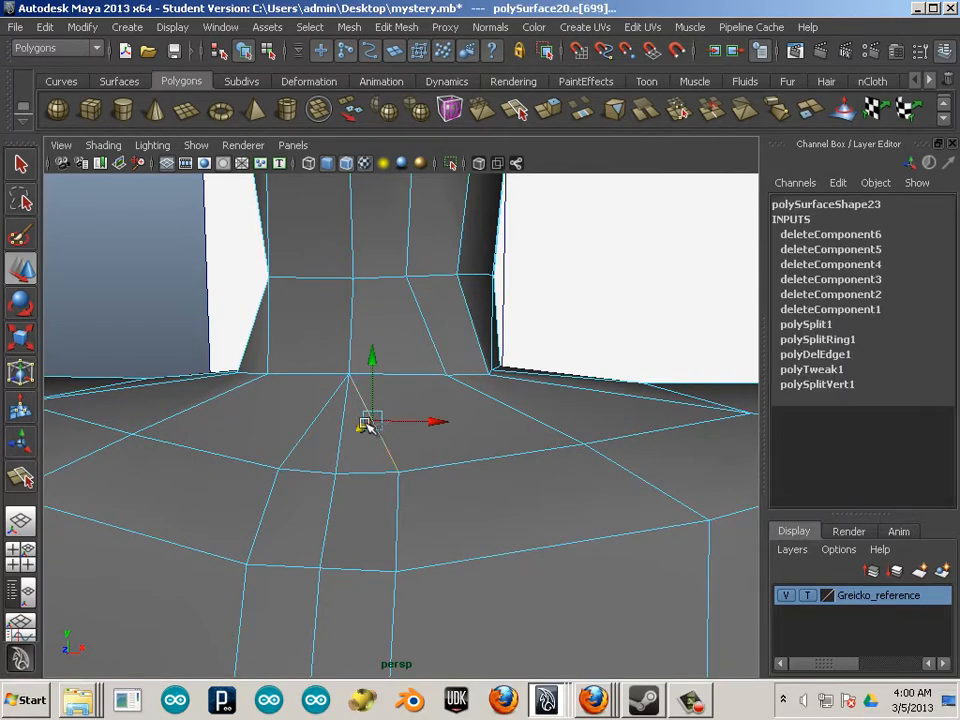
{"action": "key", "text": "Delete"}
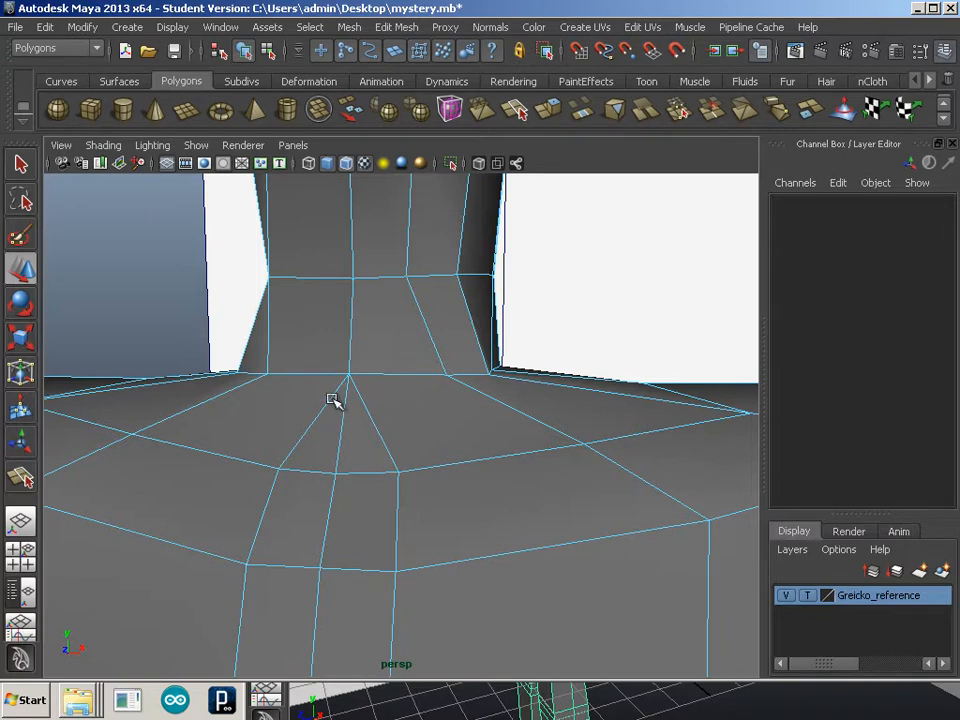
Delete the faces on both sides of the slanted edge at the front of the neck base
{"action": "left_click", "coordinate": [404, 434]}
{"action": "key", "text": "Delete"}
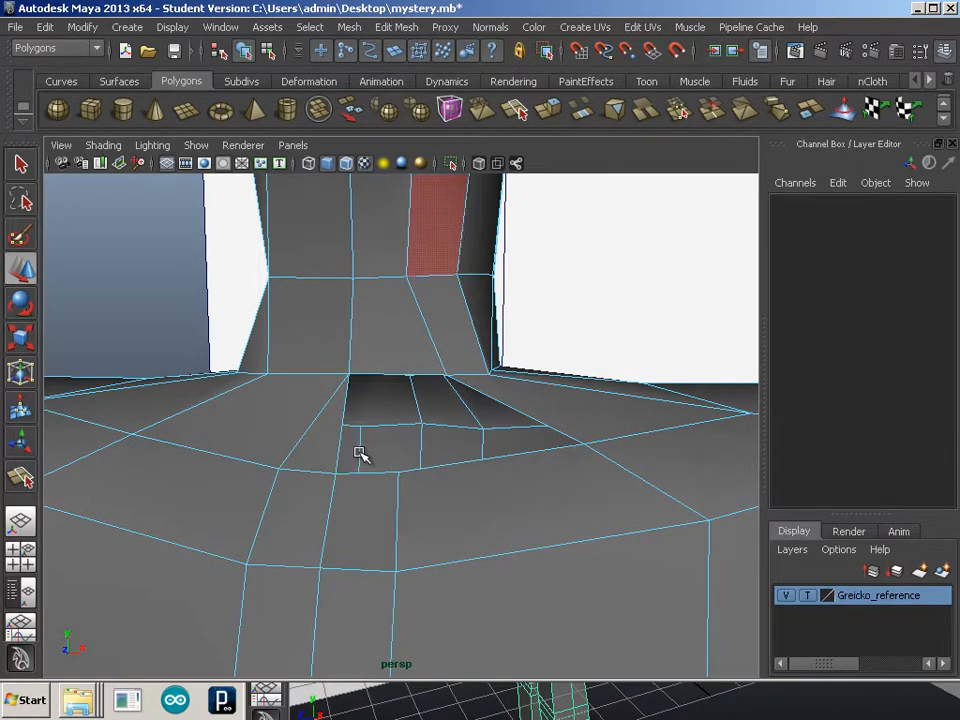
{"action": "left_click", "coordinate": [374, 376]}
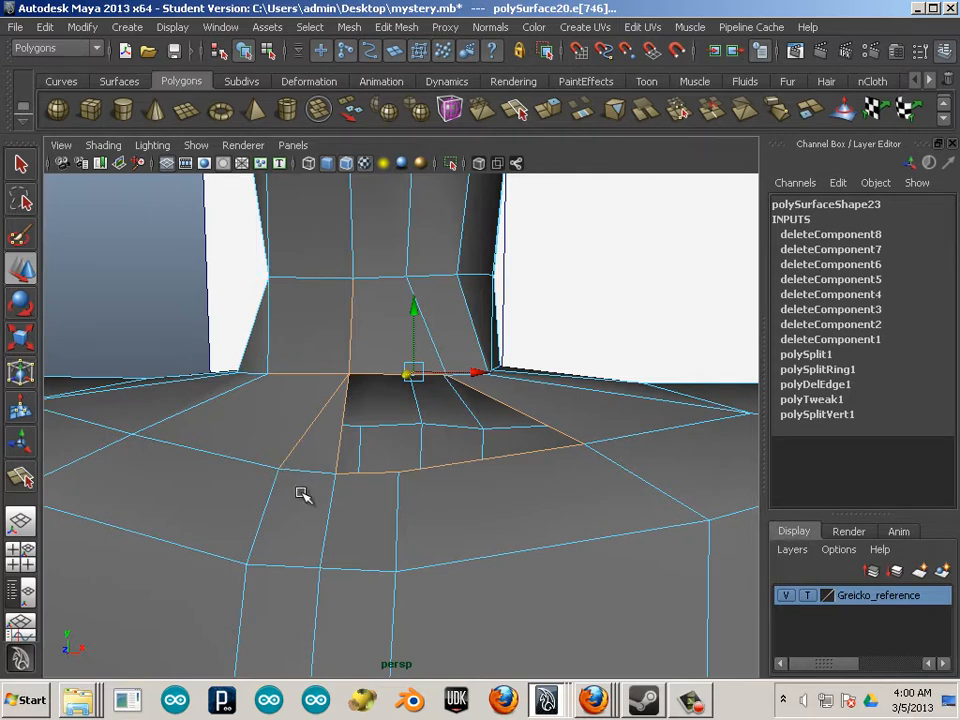
Merge the vertices at the corner of the hole where the neck-base edges converge
{"action": "scroll", "coordinate": [296, 499], "scroll_direction": "up", "scroll_amount": 5}
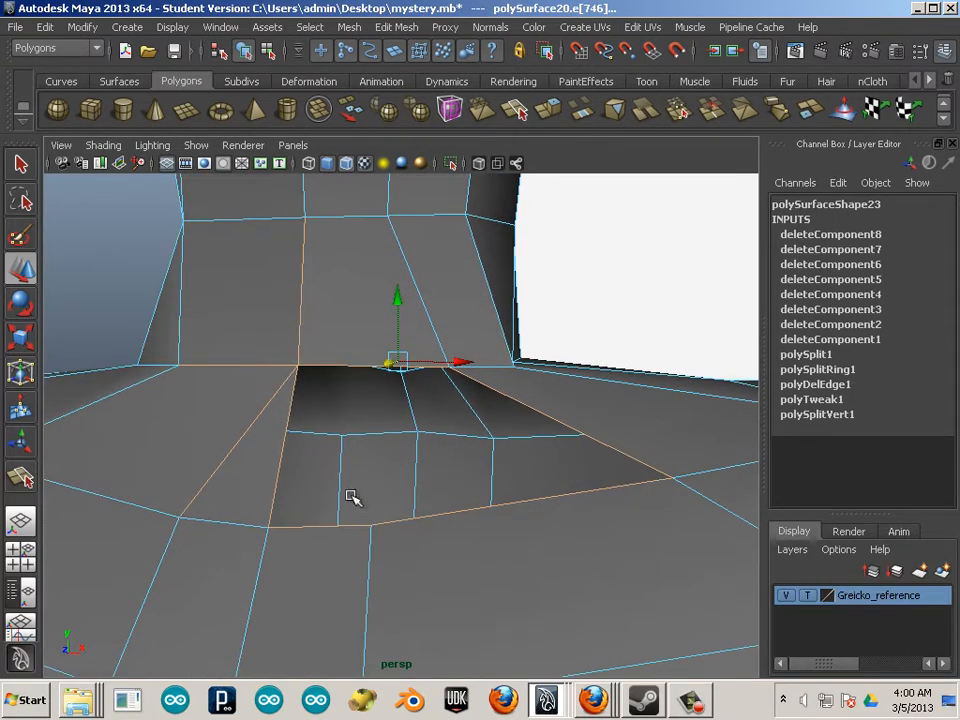
{"action": "left_click_drag", "start_coordinate": [317, 352], "coordinate": [262, 382]}
{"action": "left_click", "coordinate": [396, 27]}
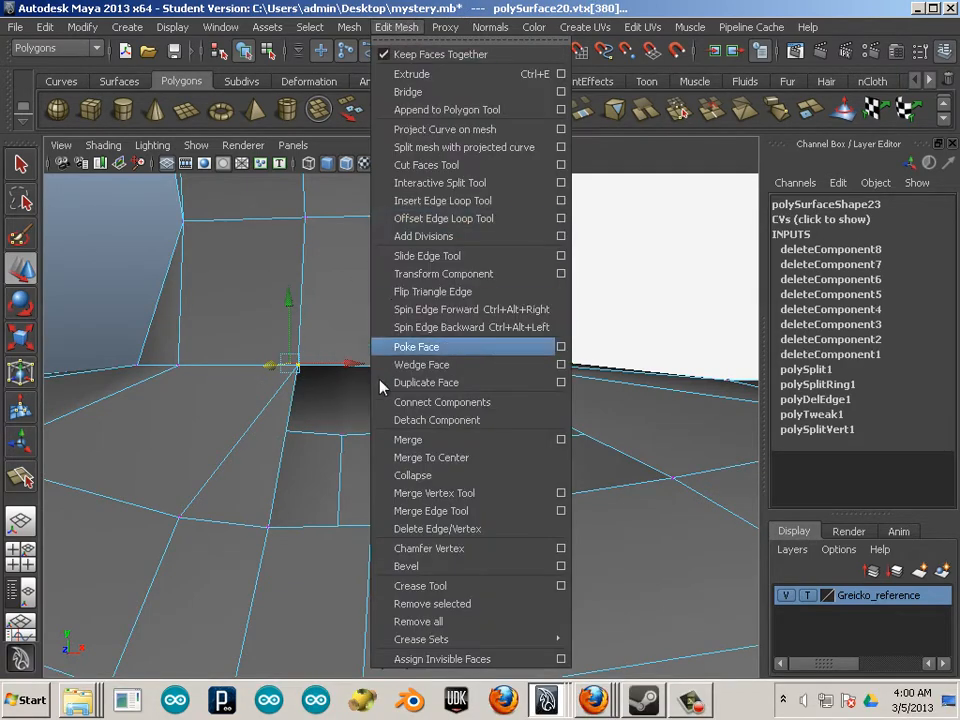
{"action": "left_click", "coordinate": [424, 440]}
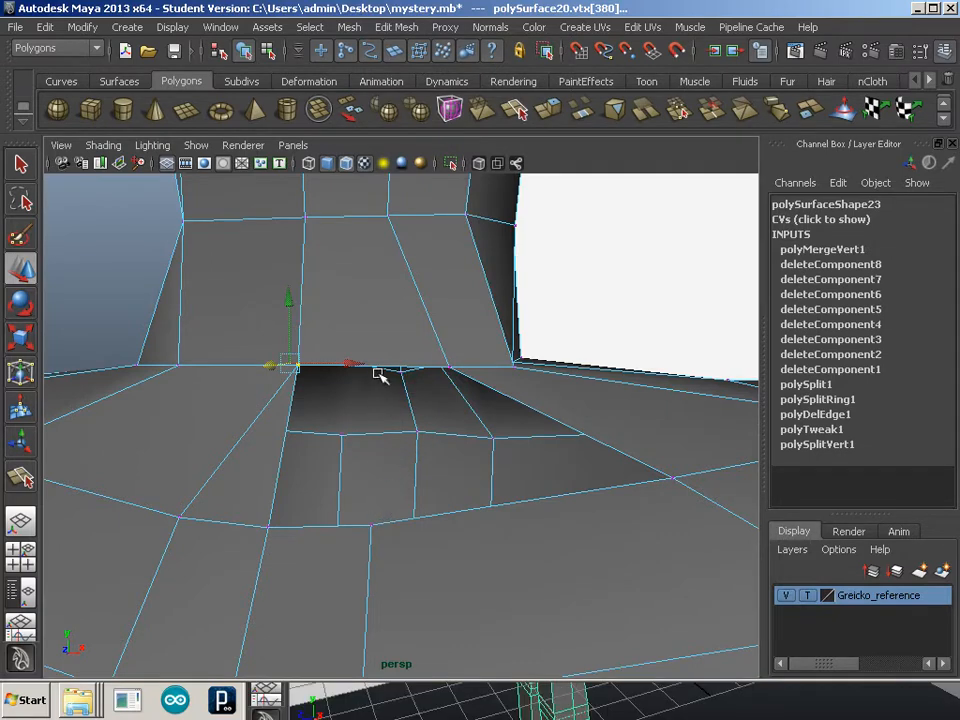
Select the border loop of the neck-base hole and close it with Fill Hole
{"action": "double_click", "coordinate": [324, 527]}
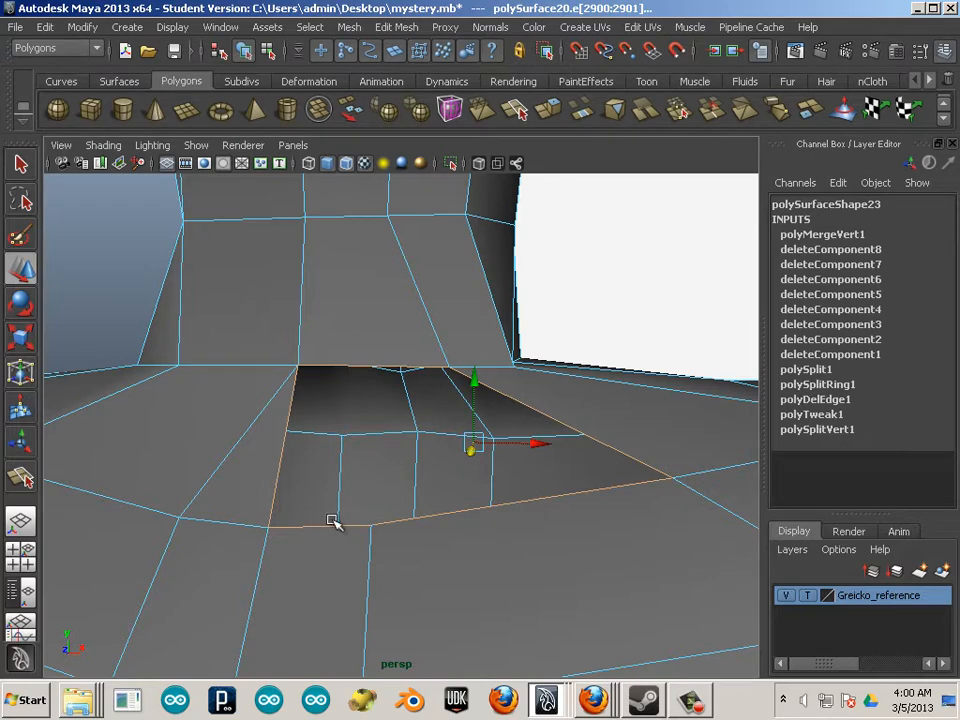
{"action": "left_click", "coordinate": [349, 27]}
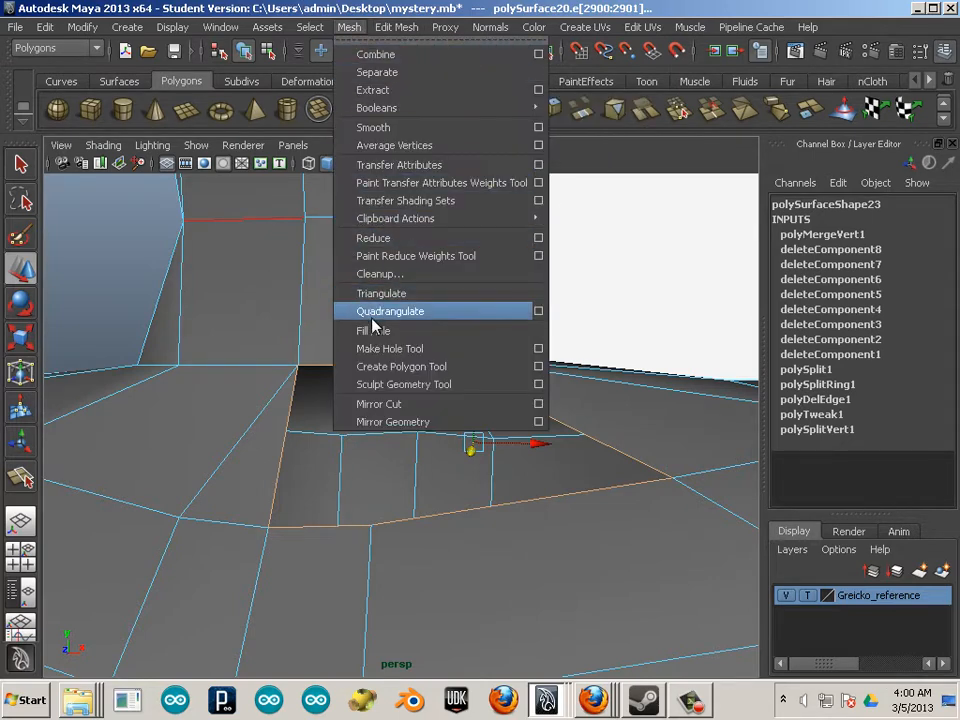
{"action": "left_click", "coordinate": [376, 331]}
{"action": "middle_click_drag", "start_coordinate": [386, 335], "coordinate": [384, 352], "text": "alt"}
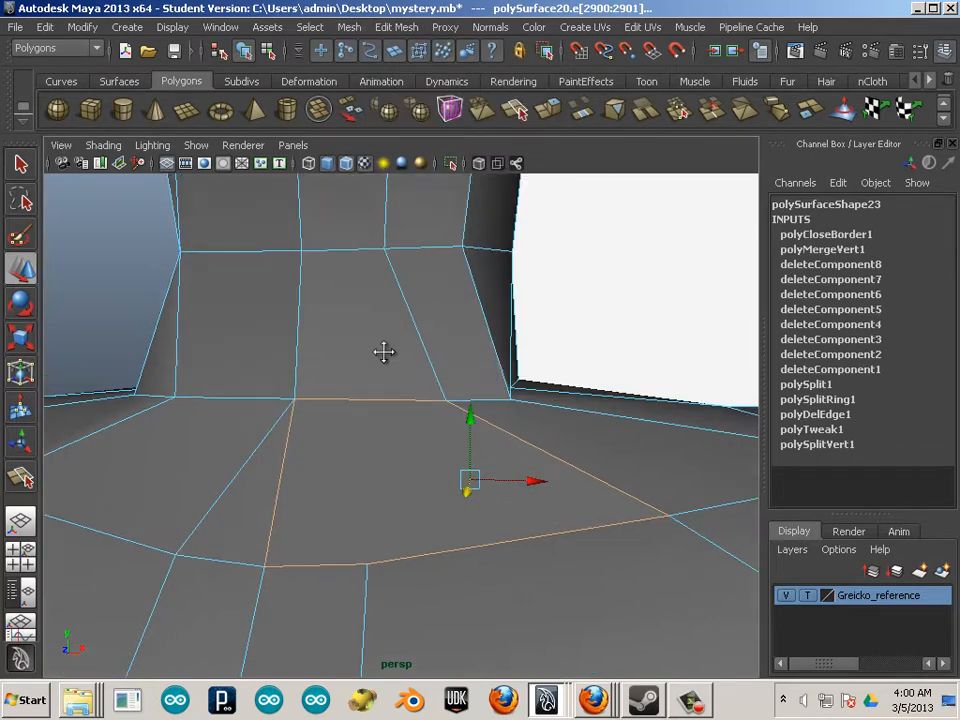
Split the mesh with a new edge line from the chest vertex through the neck base and up the front of the neck
{"action": "right_click_drag", "start_coordinate": [384, 352], "coordinate": [306, 233], "text": "alt"}
{"action": "middle_click_drag", "start_coordinate": [306, 233], "coordinate": [311, 262], "text": "alt"}
{"action": "right_click_drag", "start_coordinate": [311, 262], "coordinate": [450, 340], "text": "alt"}
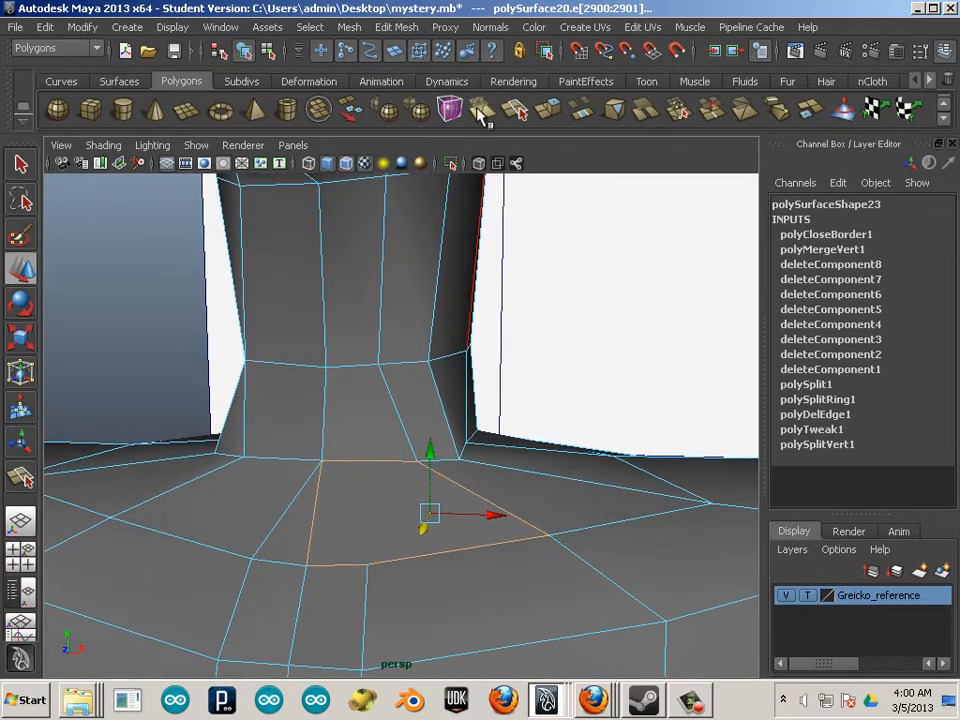
{"action": "left_click", "coordinate": [515, 110]}
{"action": "left_click", "coordinate": [366, 462]}
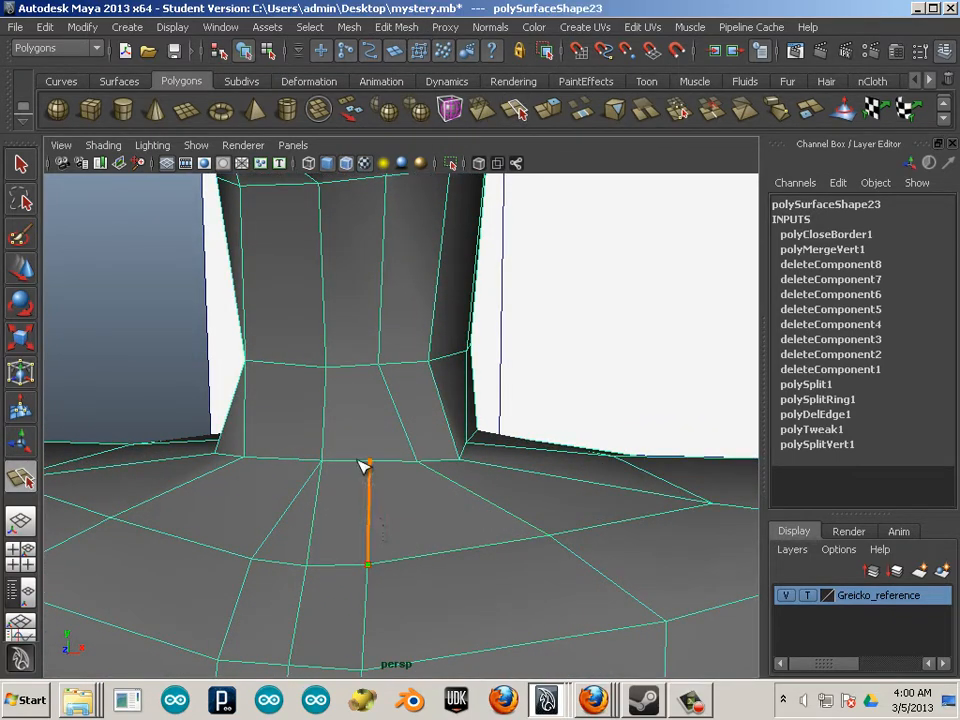
{"action": "left_click", "coordinate": [354, 379]}
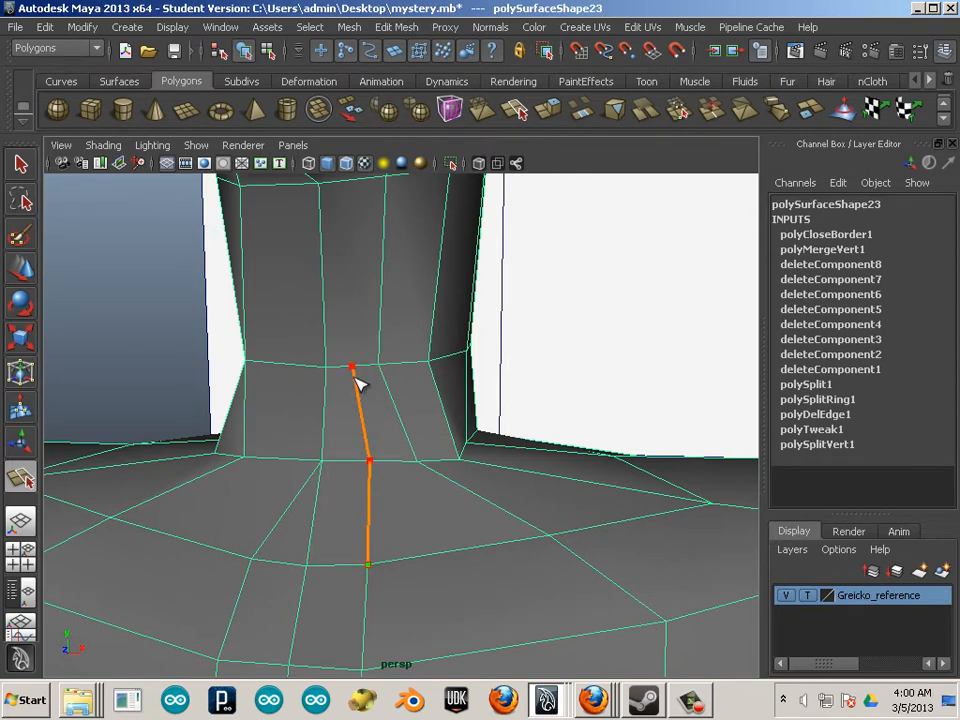
{"action": "left_click", "coordinate": [354, 196]}
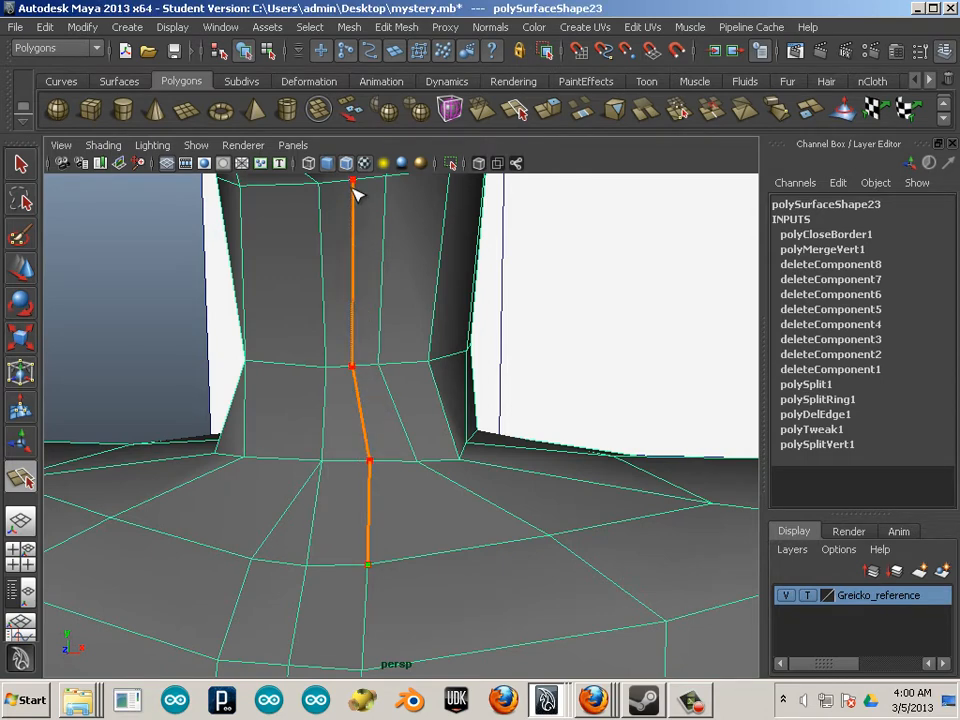
{"action": "key", "text": "w"}
Continue the new neck edge line up to the vertex under the chin by splitting the face there
{"action": "left_click_drag", "start_coordinate": [352, 190], "coordinate": [394, 467], "text": "alt"}
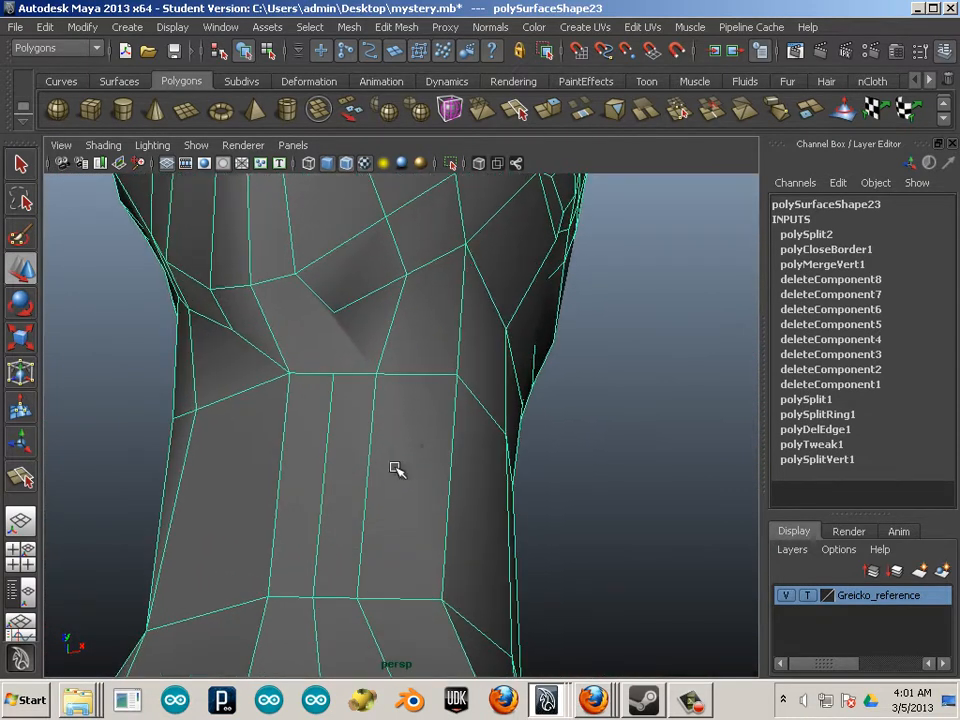
{"action": "key", "text": "y"}
{"action": "left_click", "coordinate": [341, 366]}
{"action": "left_click", "coordinate": [337, 315]}
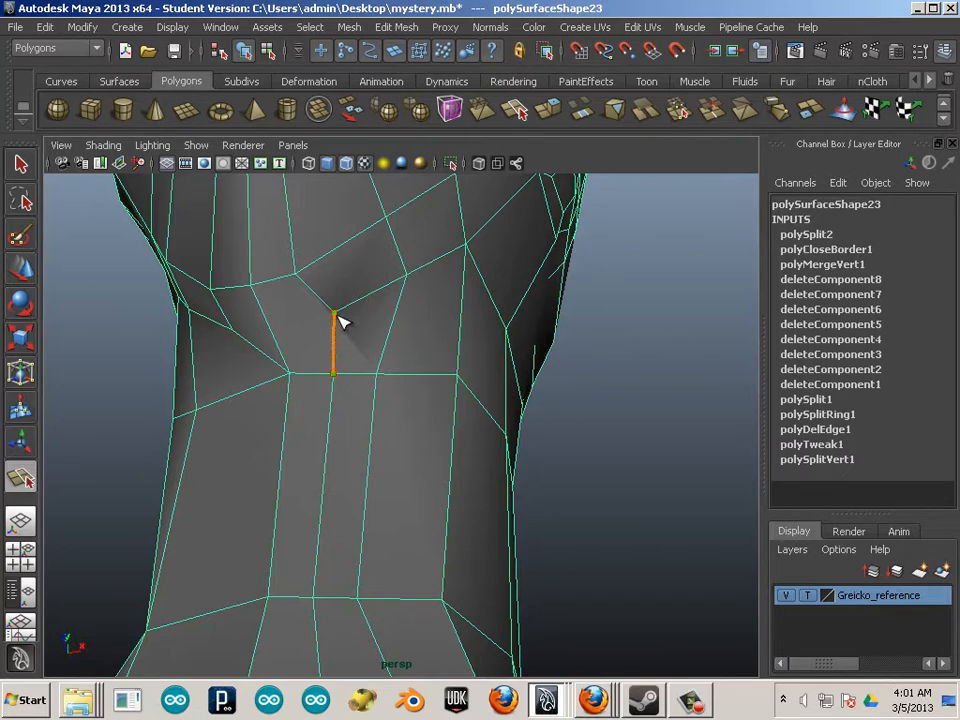
{"action": "key", "text": "w"}
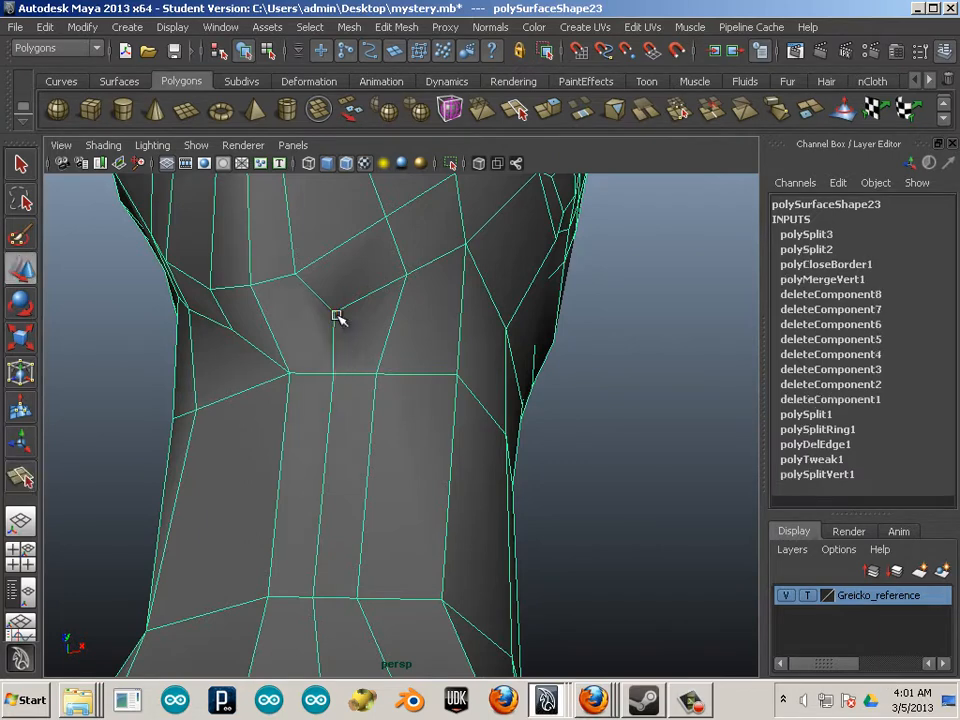
Split the under-jaw face from the chin vertex across to the neighbouring slanted jaw edge
{"action": "left_click", "coordinate": [511, 115]}
{"action": "left_click", "coordinate": [334, 313]}
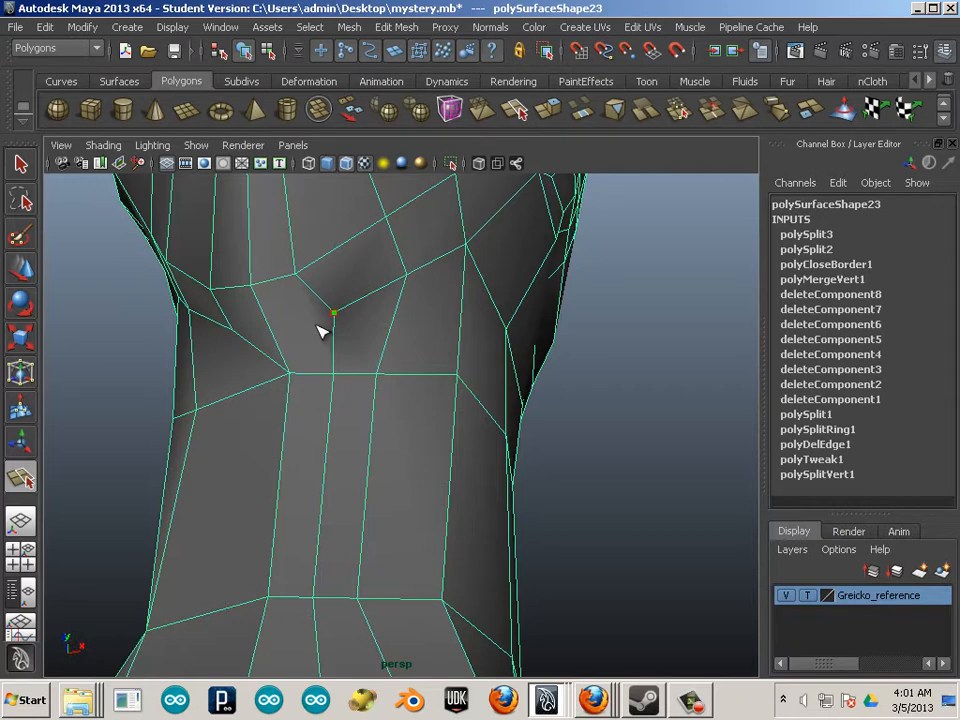
{"action": "left_click", "coordinate": [272, 332]}
{"action": "left_click", "coordinate": [272, 333]}
{"action": "key", "text": "Return"}
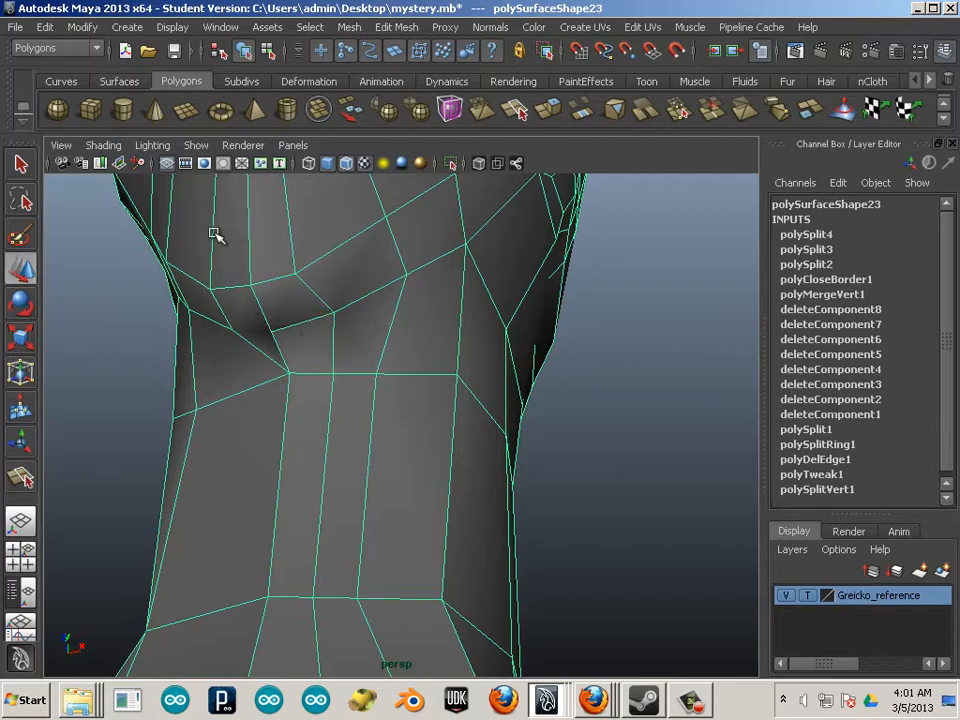
Split the inner eye face with a vertical edge joining its lower and upper midpoints
{"action": "right_click_drag", "start_coordinate": [423, 405], "coordinate": [225, 385], "text": "alt"}
{"action": "left_click_drag", "start_coordinate": [225, 385], "coordinate": [364, 507], "text": "alt"}
{"action": "scroll", "coordinate": [452, 437], "scroll_direction": "up", "scroll_amount": 2}
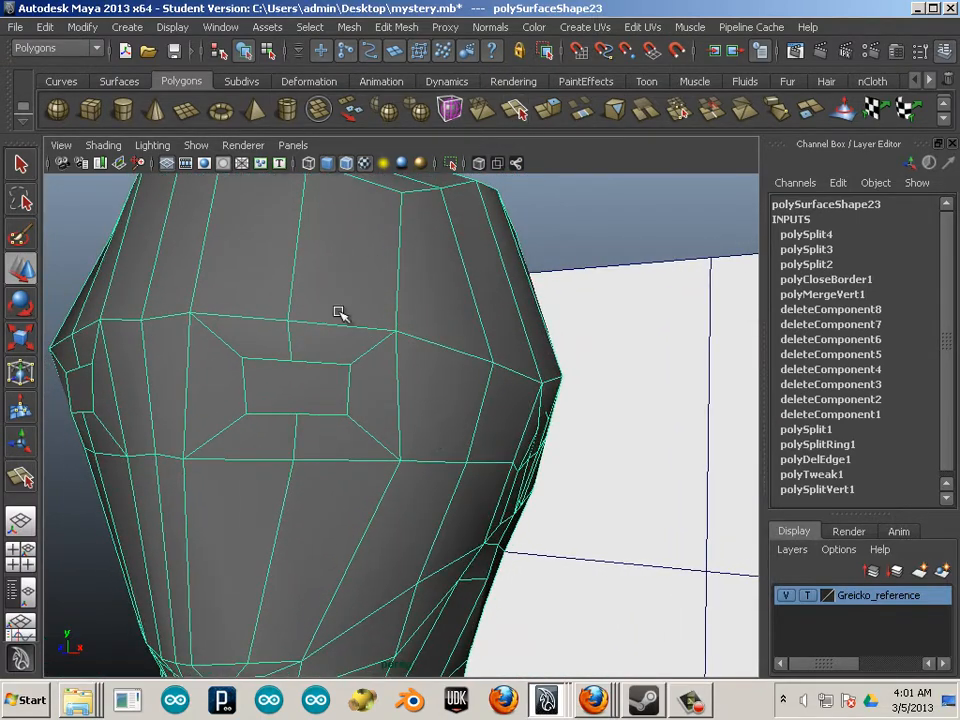
{"action": "key", "text": "y"}
{"action": "left_click", "coordinate": [304, 370]}
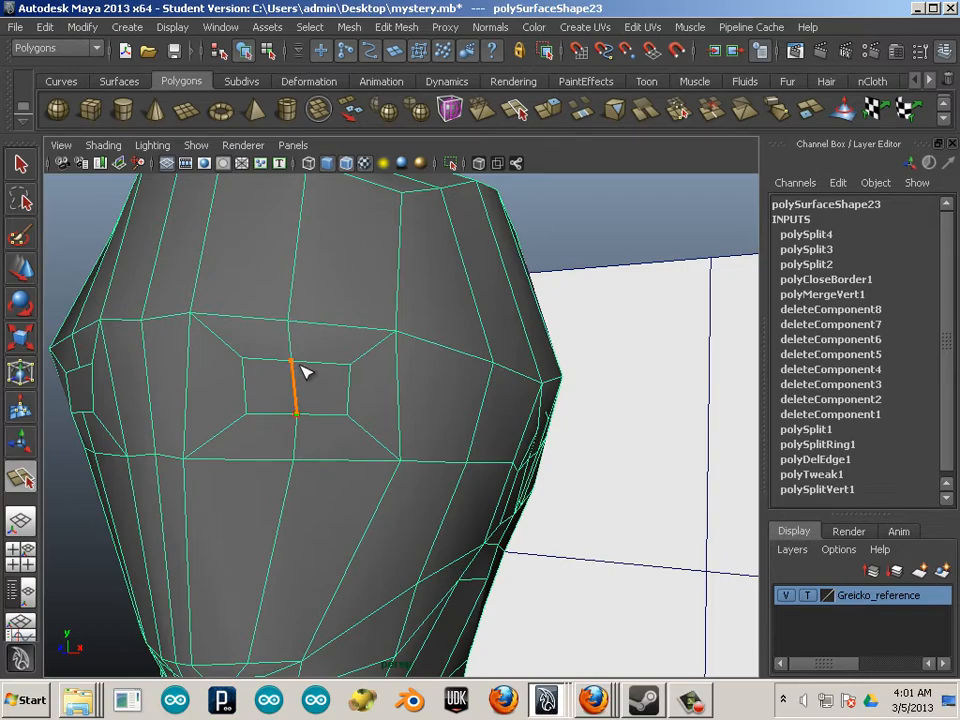
{"action": "key", "text": "w"}
In the front view, select the body faces on the negative X half and deselect those beyond the torso's center line
{"action": "right_click_drag", "start_coordinate": [406, 421], "coordinate": [130, 425], "text": "alt"}
{"action": "middle_click_drag", "start_coordinate": [340, 488], "coordinate": [343, 461], "text": "alt"}
{"action": "left_click_drag", "start_coordinate": [343, 461], "coordinate": [392, 320], "text": "alt"}
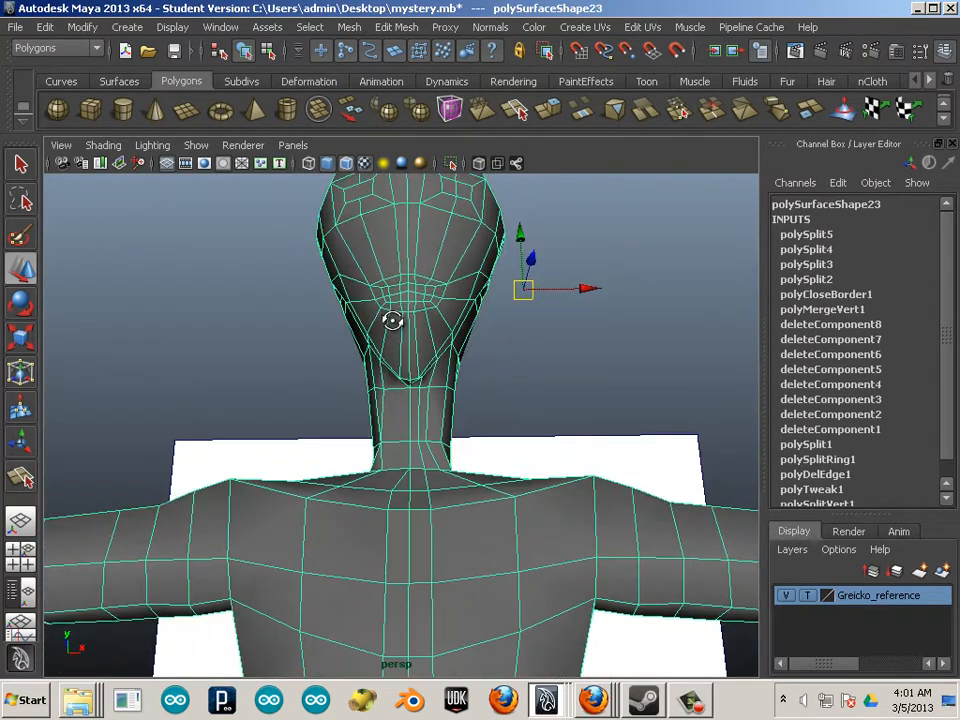
{"action": "right_click_drag", "start_coordinate": [394, 326], "coordinate": [57, 246], "text": "alt"}
{"action": "scroll", "coordinate": [190, 362], "scroll_direction": "down", "scroll_amount": 3}
{"action": "left_click_drag", "start_coordinate": [221, 439], "coordinate": [225, 455], "text": "alt"}
{"action": "middle_click_drag", "start_coordinate": [347, 560], "coordinate": [345, 446], "text": "alt"}
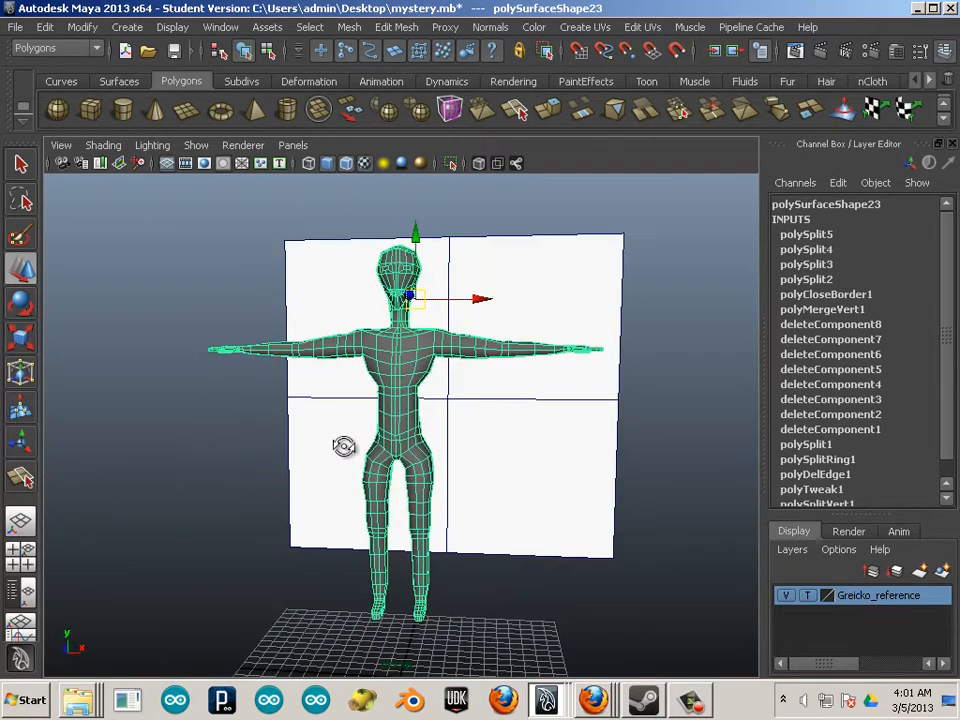
{"action": "left_click_drag", "start_coordinate": [345, 446], "coordinate": [357, 437], "text": "alt"}
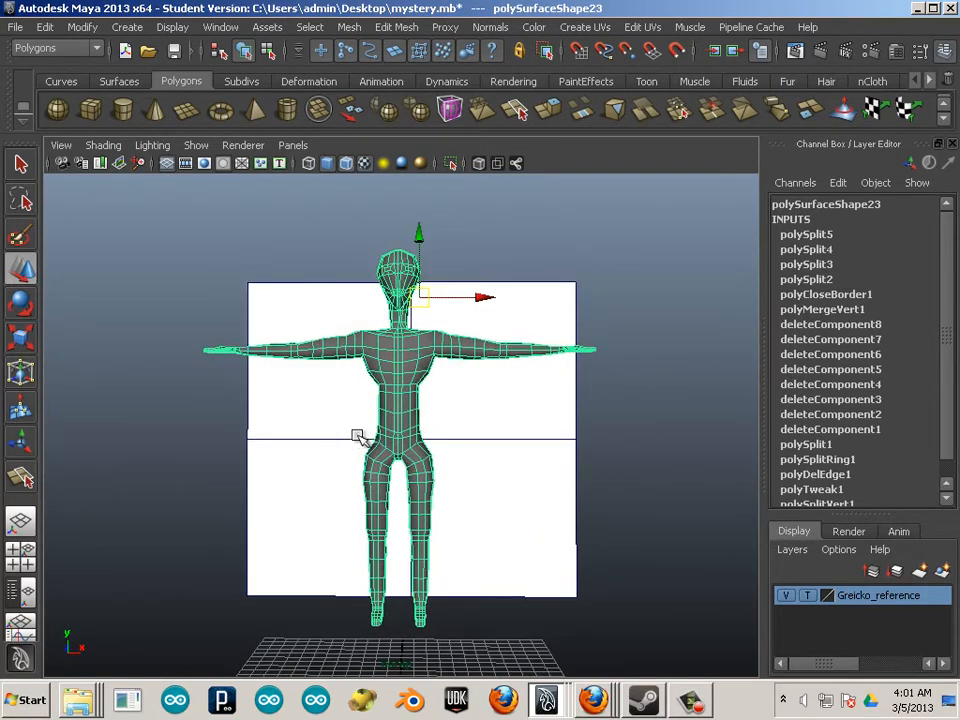
{"action": "key", "text": "space"}
{"action": "key", "text": "space"}
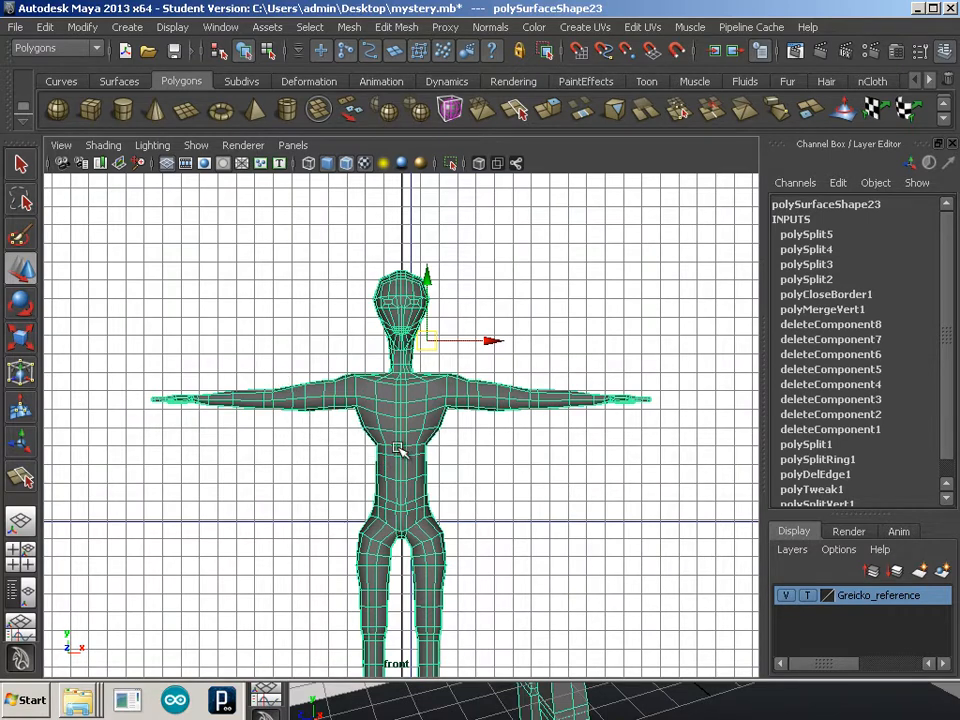
{"action": "scroll", "coordinate": [462, 507], "scroll_direction": "down", "scroll_amount": 2}
{"action": "left_click_drag", "start_coordinate": [144, 244], "coordinate": [399, 701]}
{"action": "right_click_drag", "start_coordinate": [369, 435], "coordinate": [480, 624], "text": "alt"}
{"action": "left_click_drag", "start_coordinate": [456, 641], "coordinate": [397, 288]}
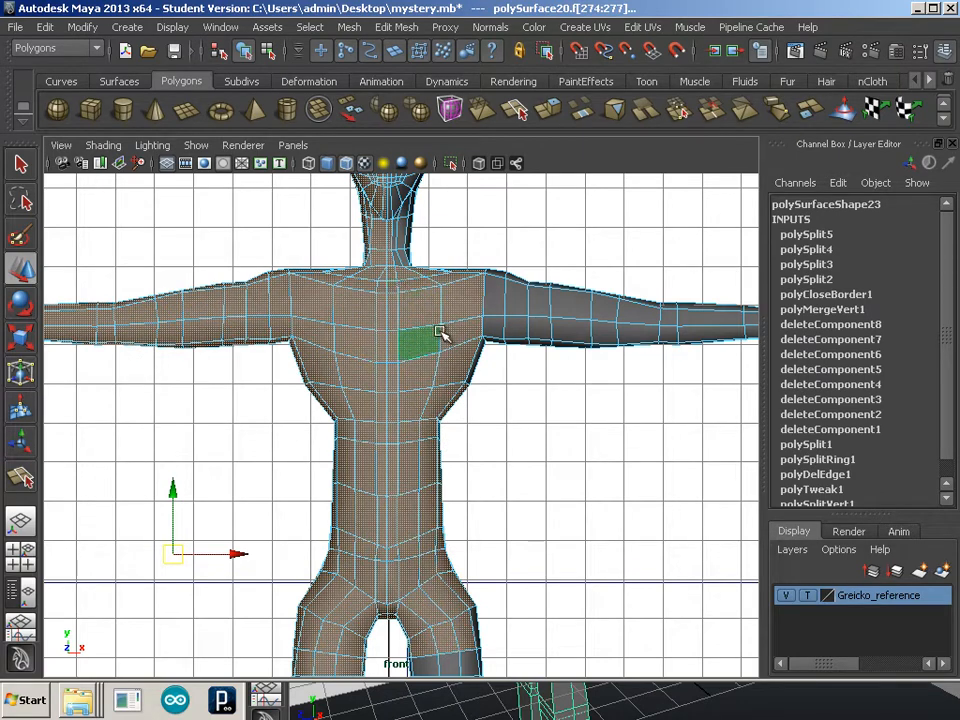
{"action": "left_click_drag", "start_coordinate": [590, 658], "coordinate": [388, 252]}
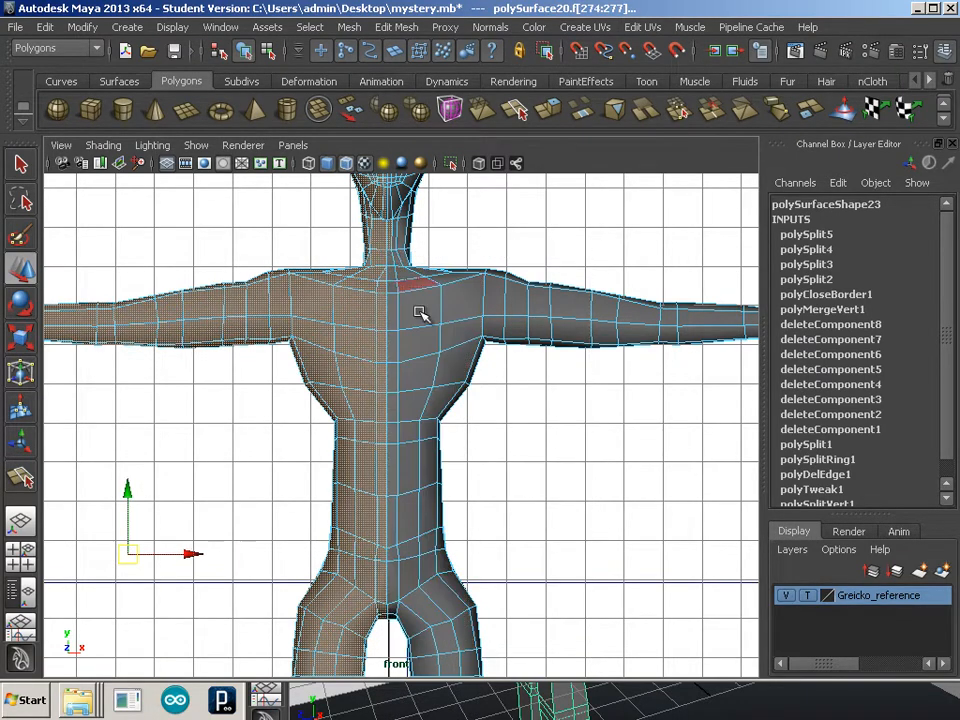
Deselect the head and neck faces beyond the center line, then delete the selected negative X half of the character
{"action": "middle_click_drag", "start_coordinate": [429, 317], "coordinate": [421, 598], "text": "alt"}
{"action": "right_click_drag", "start_coordinate": [421, 598], "coordinate": [549, 647], "text": "alt"}
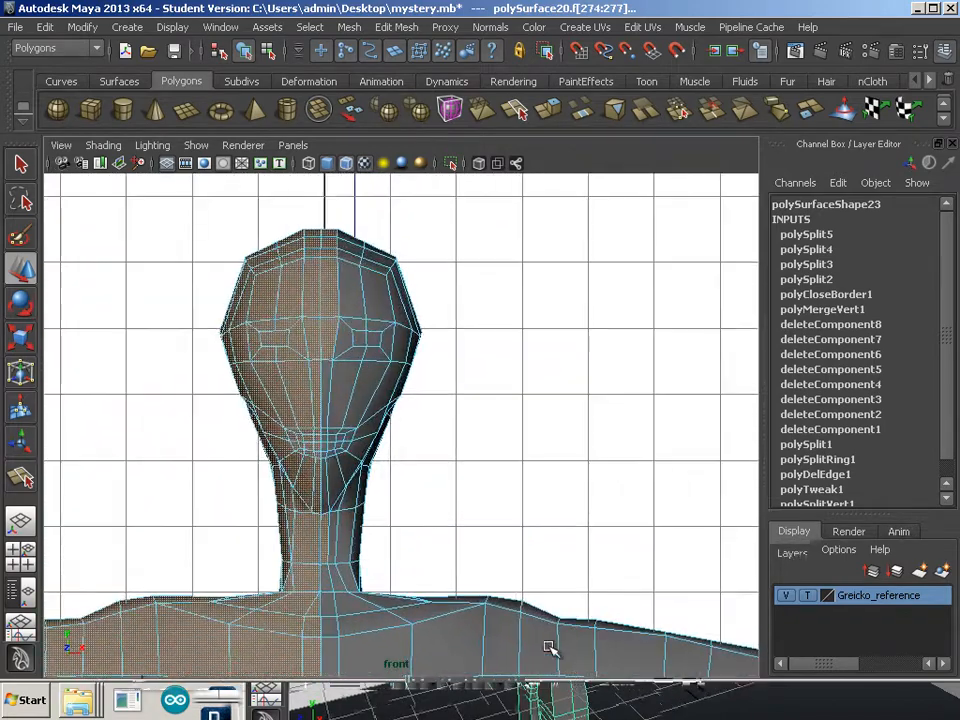
{"action": "left_click_drag", "start_coordinate": [506, 590], "coordinate": [322, 222], "text": "ctrl"}
{"action": "right_click_drag", "start_coordinate": [501, 476], "coordinate": [400, 547], "text": "alt"}
{"action": "middle_click_drag", "start_coordinate": [400, 547], "coordinate": [392, 432], "text": "alt"}
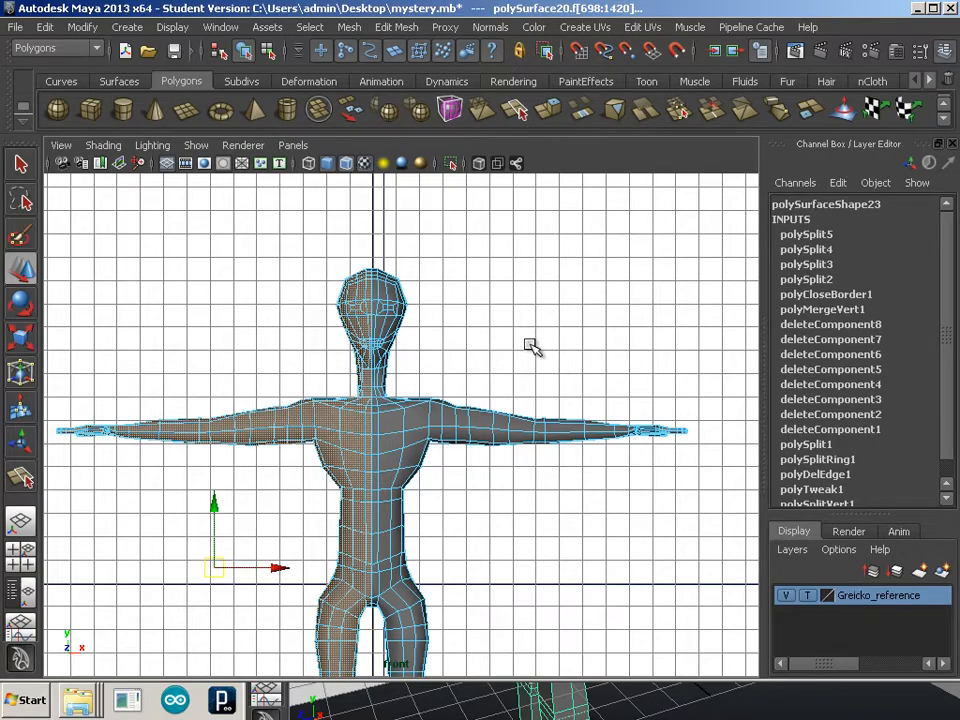
{"action": "left_click_drag", "start_coordinate": [530, 345], "coordinate": [135, 429], "text": "alt"}
{"action": "right_click_drag", "start_coordinate": [135, 429], "coordinate": [357, 577], "text": "alt"}
{"action": "key", "text": "Delete"}
Select the remaining character half as an object and snap its pivot to a chest vertex on the open center edge
{"action": "right_click_drag", "start_coordinate": [512, 558], "coordinate": [434, 543], "text": "alt"}
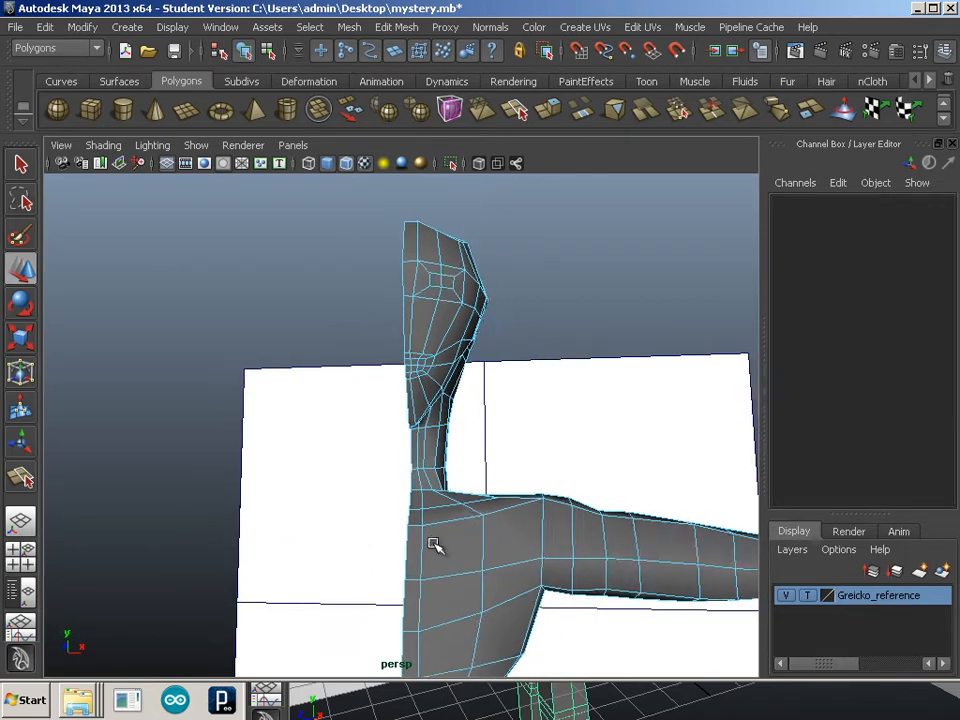
{"action": "left_click_drag", "start_coordinate": [434, 543], "coordinate": [409, 568], "text": "alt"}
{"action": "right_click_drag", "start_coordinate": [409, 568], "coordinate": [354, 532], "text": "alt"}
{"action": "middle_click_drag", "start_coordinate": [420, 533], "coordinate": [392, 494], "text": "alt"}
{"action": "left_click", "coordinate": [480, 366]}
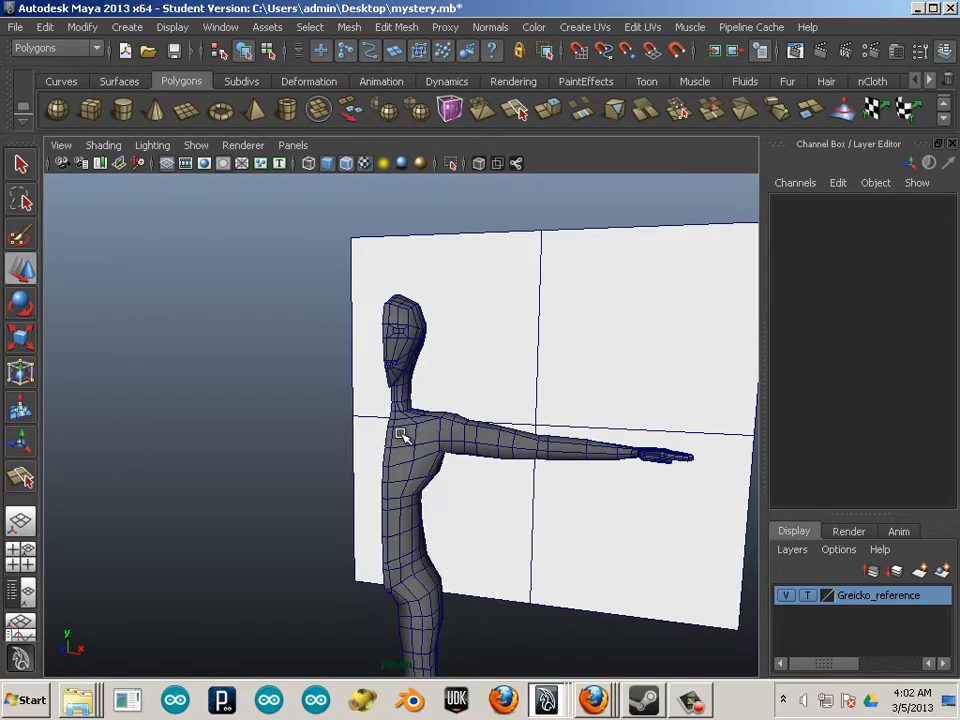
{"action": "left_click", "coordinate": [404, 433]}
{"action": "right_click_drag", "start_coordinate": [375, 492], "coordinate": [665, 646], "text": "alt"}
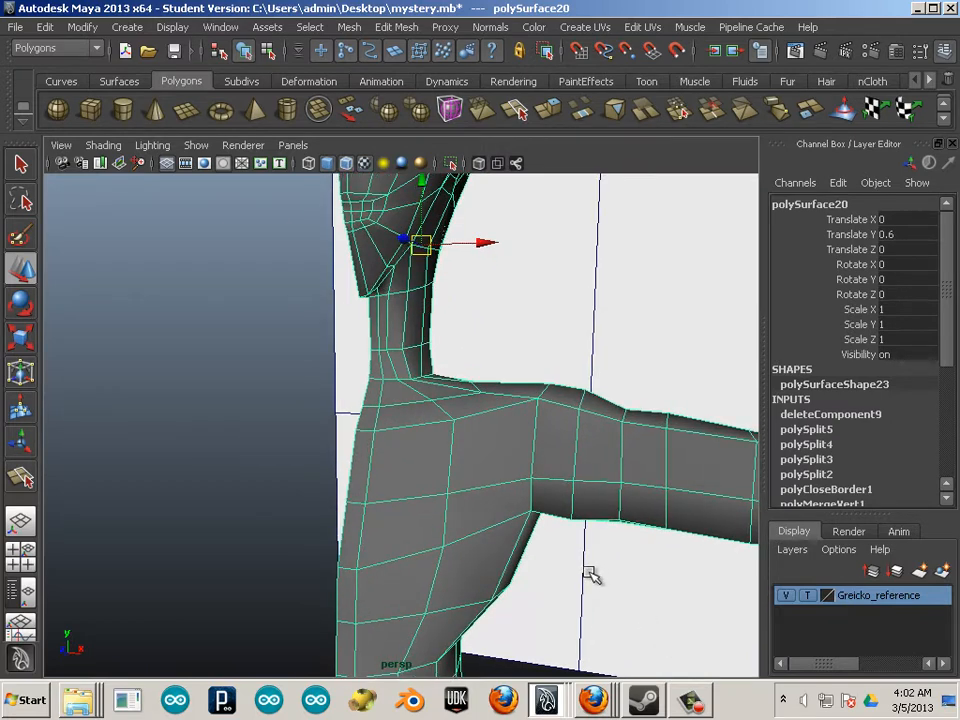
{"action": "key", "text": "Insert"}
{"action": "key", "text": "v"}
{"action": "left_click_drag", "start_coordinate": [424, 246], "coordinate": [337, 510]}
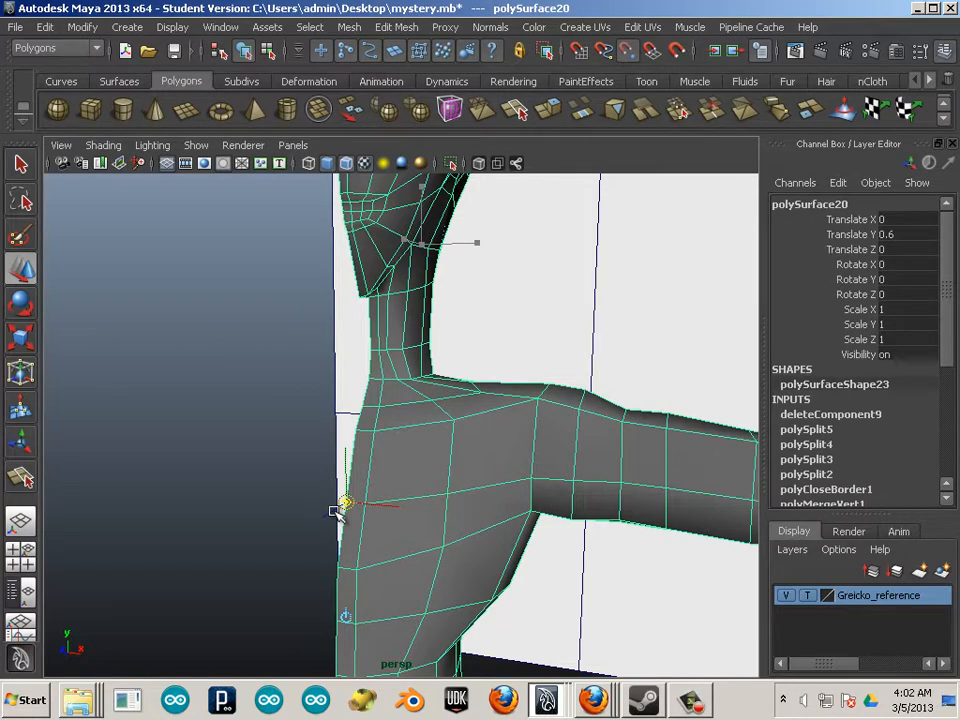
{"action": "key", "text": "Insert"}
Freeze the half's transformations and delete its construction history
{"action": "left_click_drag", "start_coordinate": [403, 579], "coordinate": [463, 526], "text": "alt"}
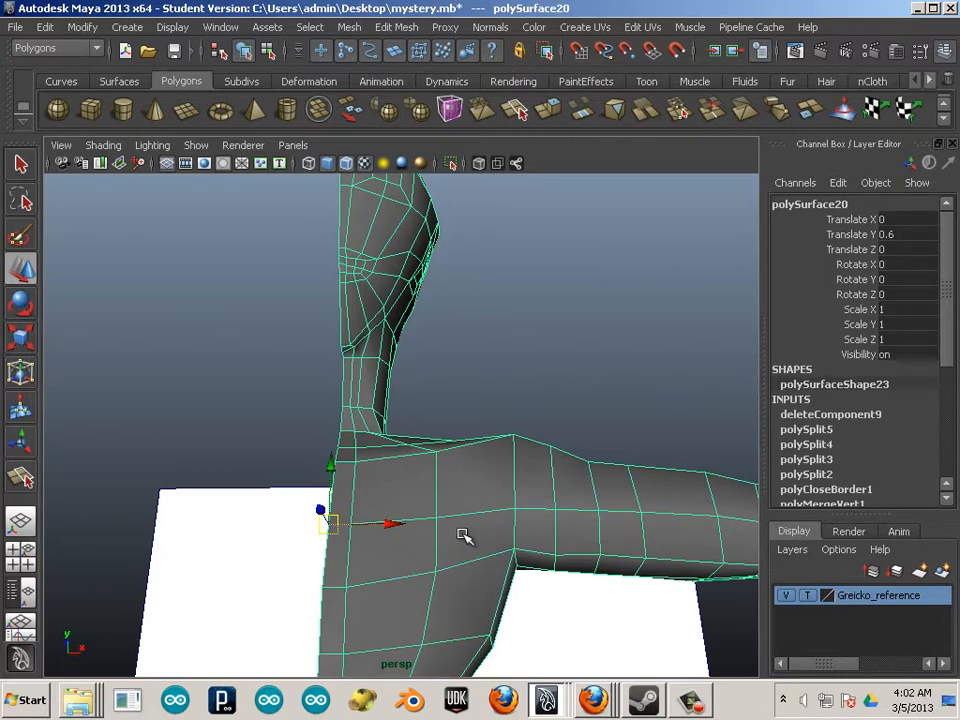
{"action": "left_click", "coordinate": [82, 27]}
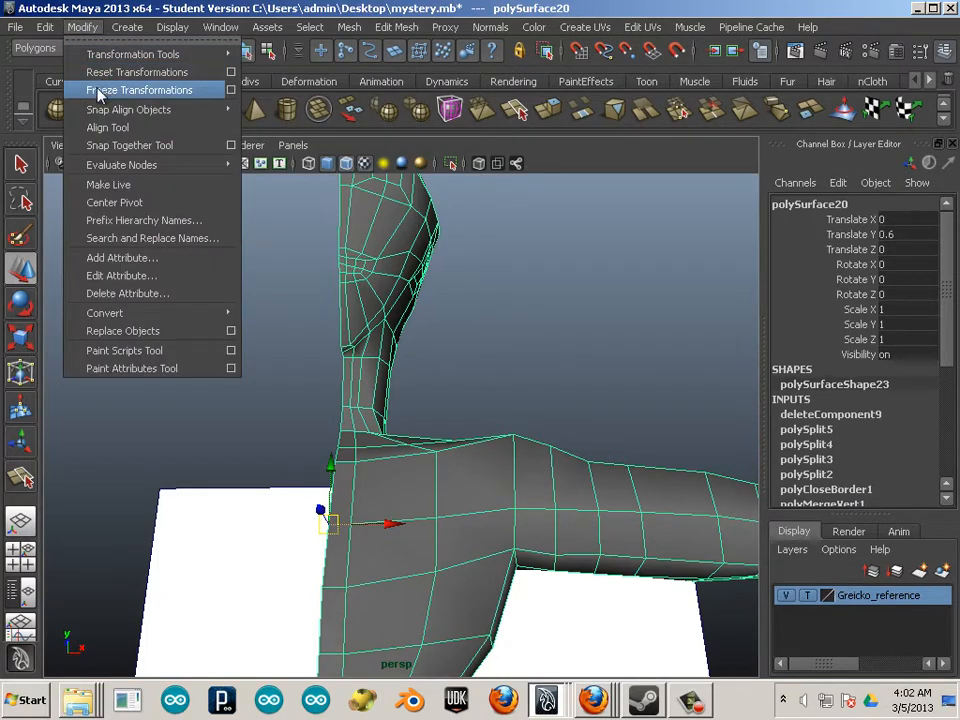
{"action": "left_click", "coordinate": [98, 92]}
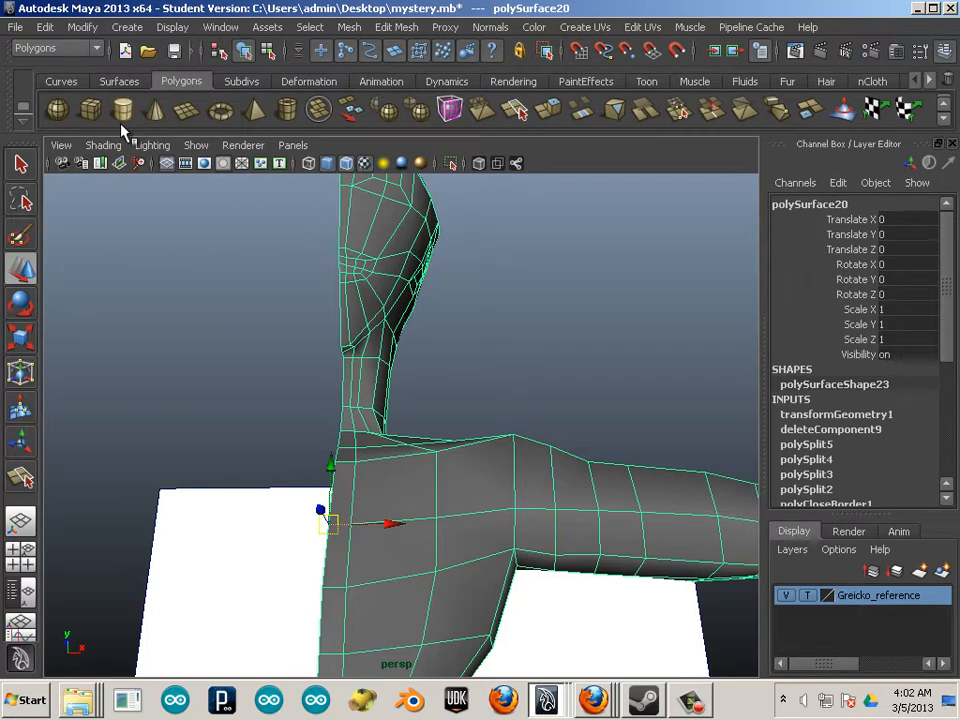
{"action": "left_click", "coordinate": [45, 27]}
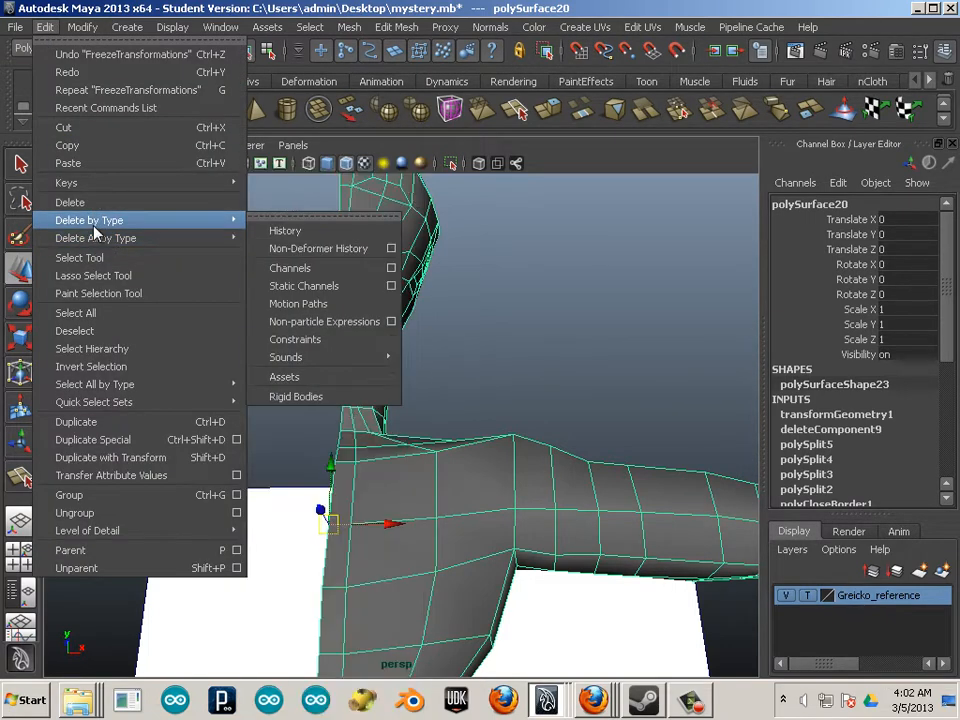
{"action": "mouse_move", "coordinate": [150, 238]}
{"action": "mouse_move", "coordinate": [230, 220]}
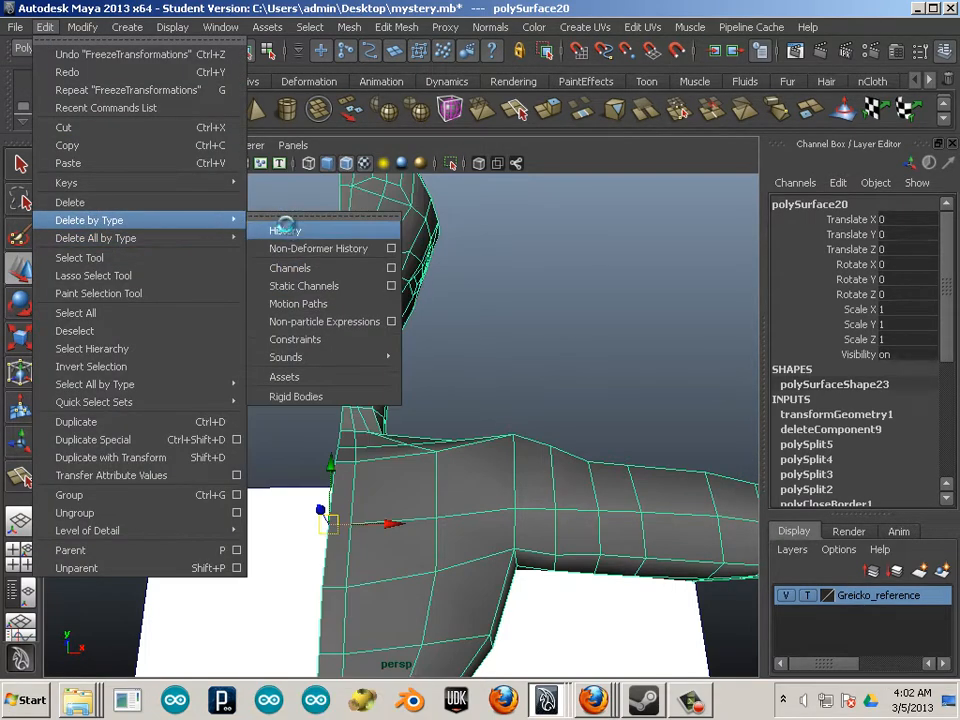
{"action": "left_click", "coordinate": [279, 226]}
Create one mirrored copy of the half with Duplicate Special, using Copy geometry and a scale of -1, 1, 1
{"action": "left_click_drag", "start_coordinate": [275, 304], "coordinate": [348, 277], "text": "alt"}
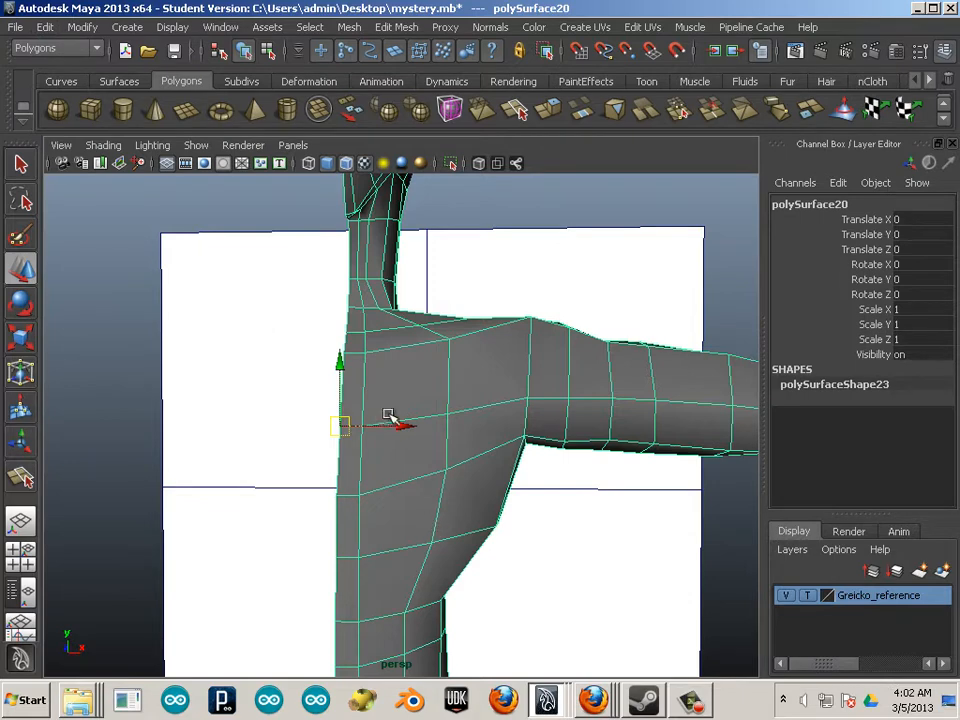
{"action": "left_click", "coordinate": [44, 28]}
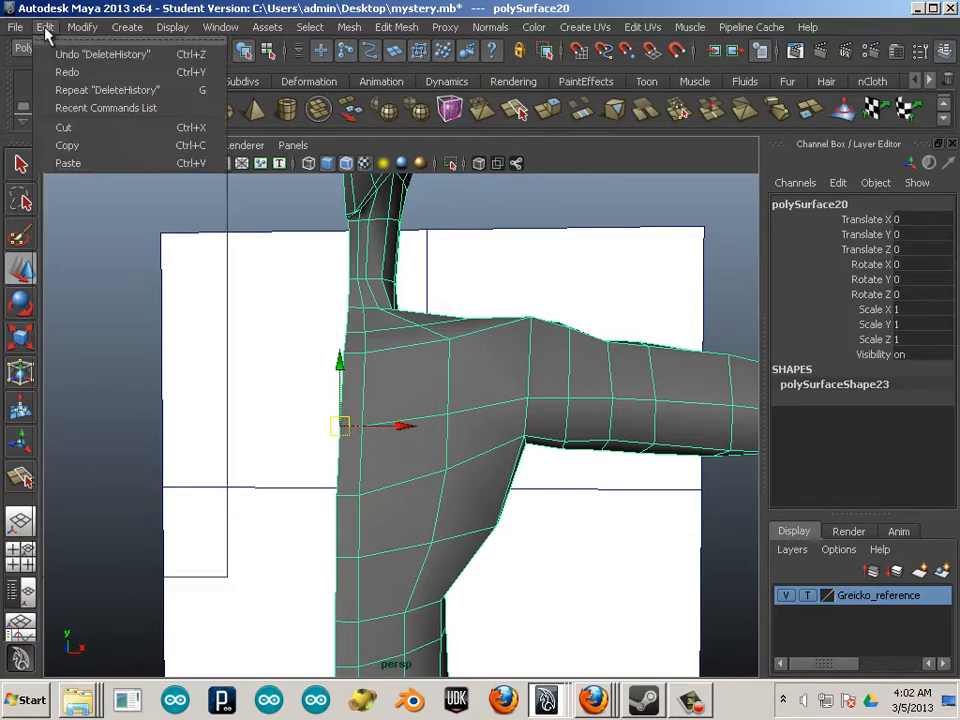
{"action": "mouse_move", "coordinate": [170, 530]}
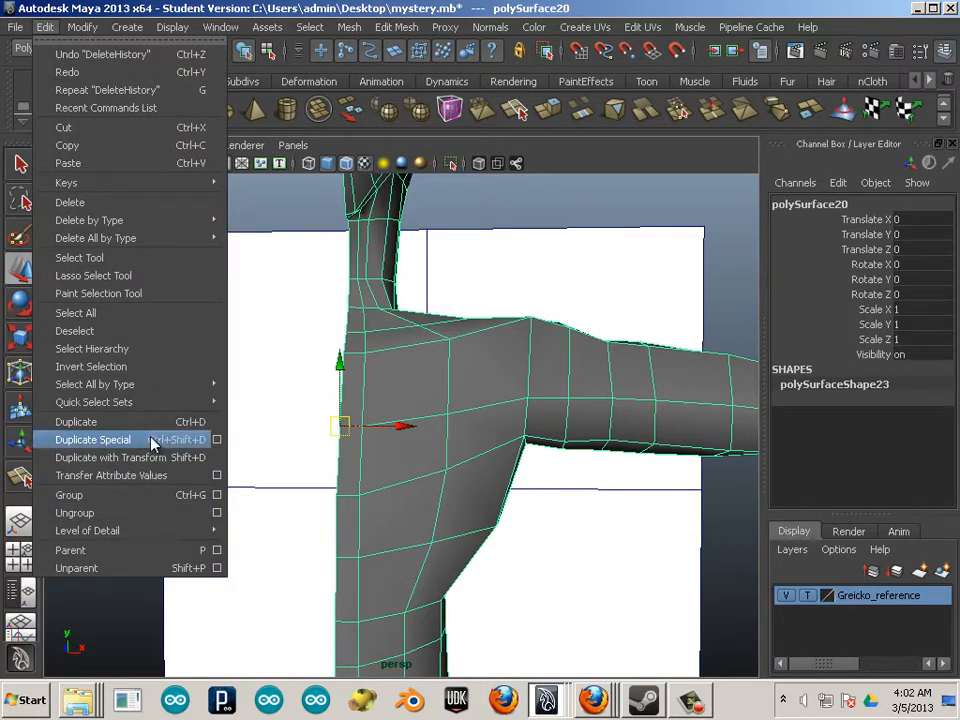
{"action": "left_click", "coordinate": [217, 440]}
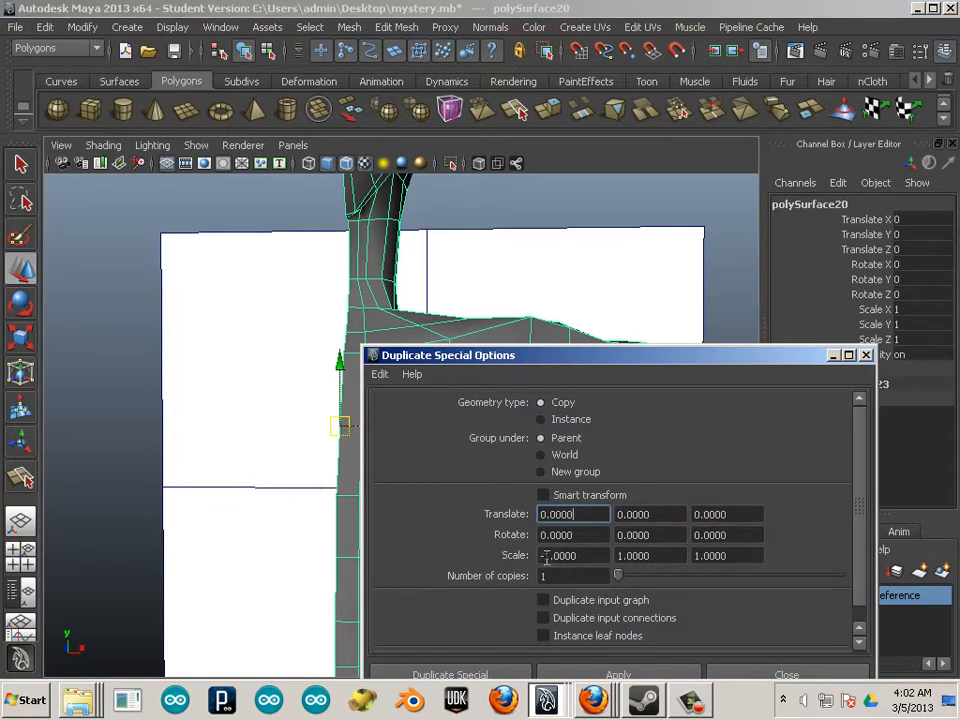
{"action": "left_click", "coordinate": [618, 676]}
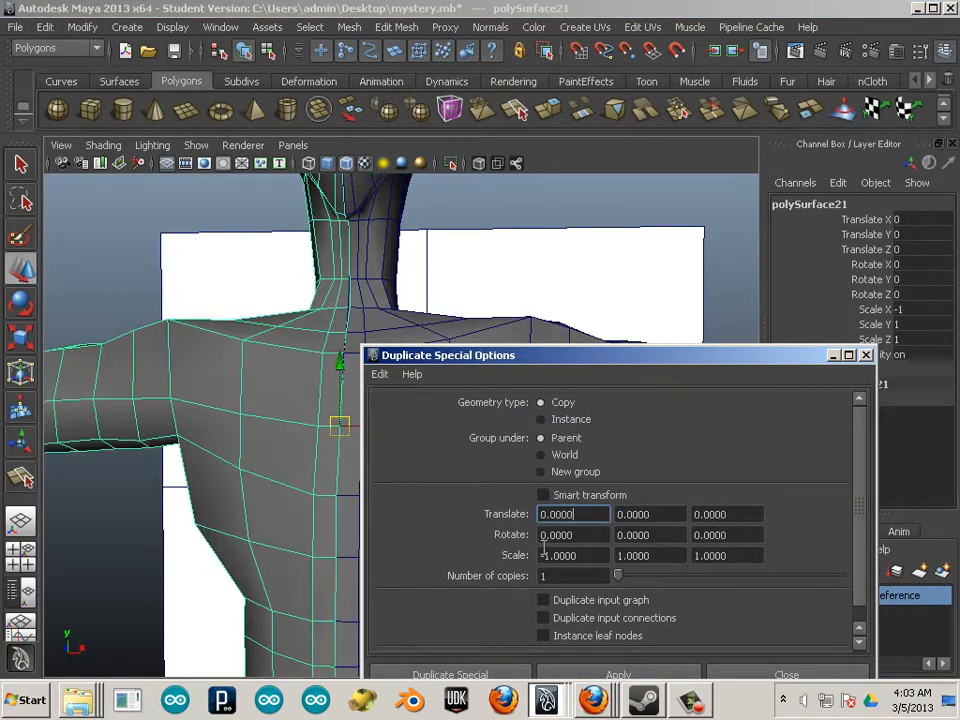
{"action": "left_click_drag", "start_coordinate": [480, 354], "coordinate": [768, 428]}
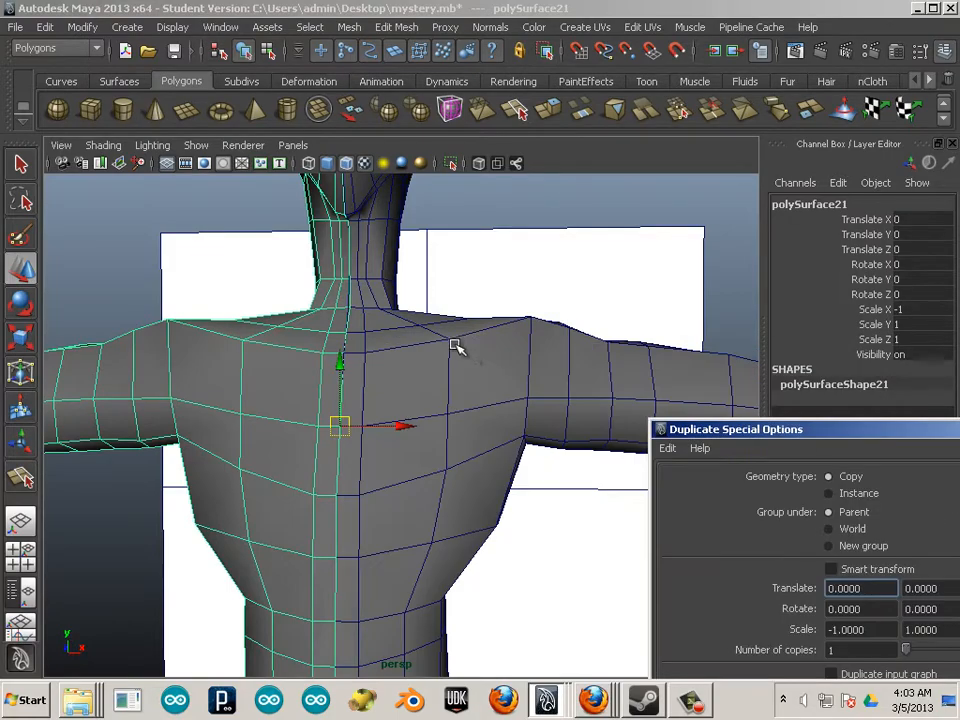
Add the original half to the selection and combine both halves into one mesh
{"action": "left_click_drag", "start_coordinate": [453, 342], "coordinate": [449, 368], "text": "alt"}
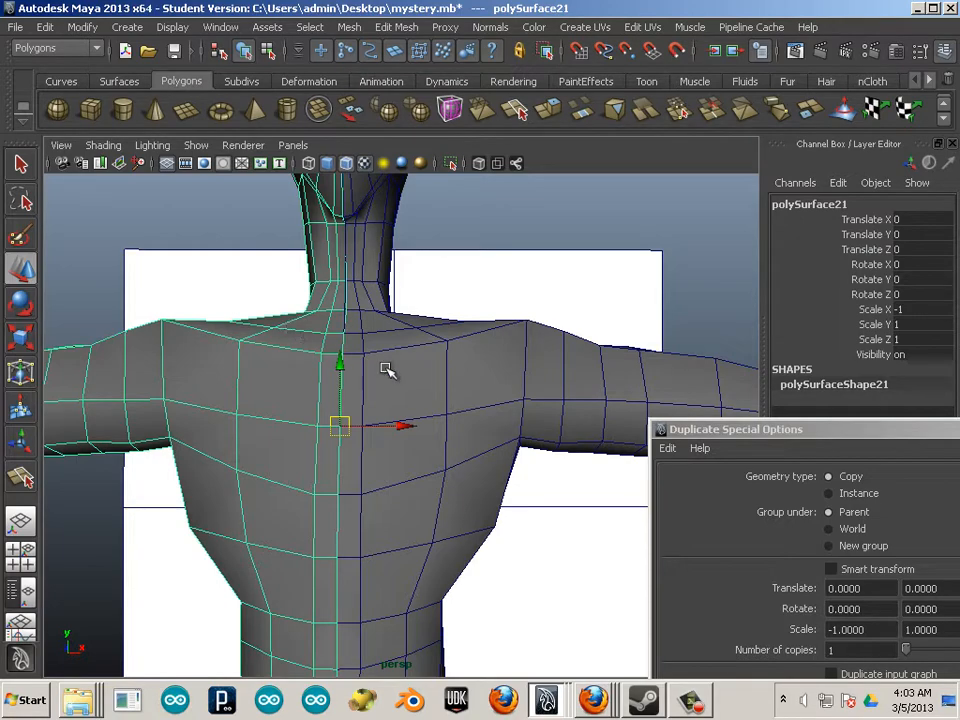
{"action": "left_click", "coordinate": [408, 373], "text": "shift"}
{"action": "left_click_drag", "start_coordinate": [403, 345], "coordinate": [422, 392], "text": "alt"}
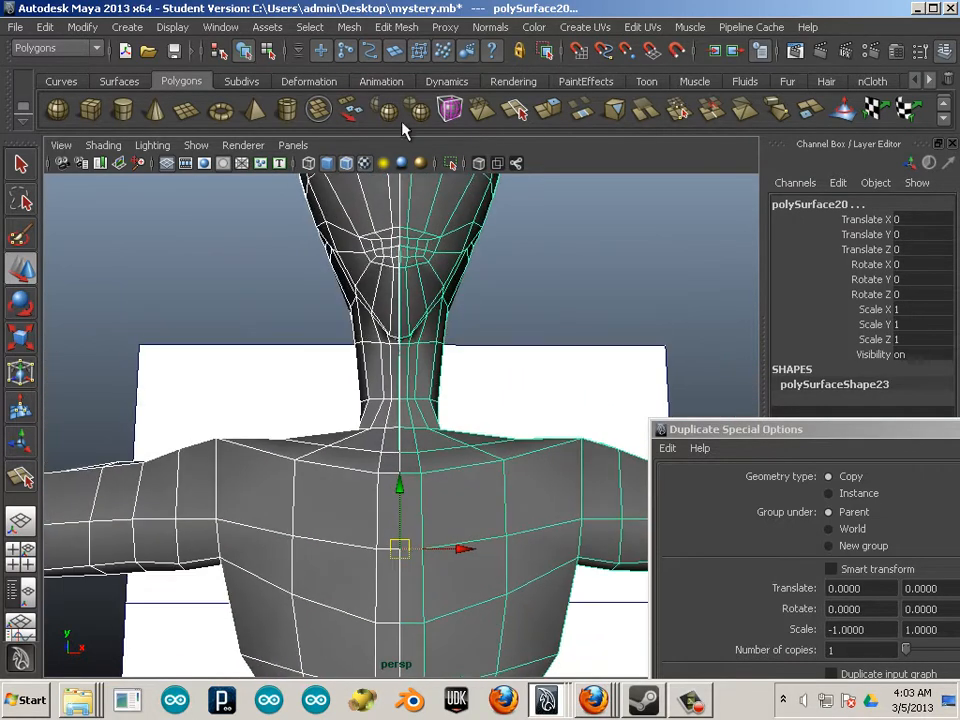
{"action": "left_click", "coordinate": [348, 28]}
{"action": "left_click", "coordinate": [349, 55]}
Select the two open border edge loops running along both sides of the combined mesh's center seam
{"action": "left_click_drag", "start_coordinate": [365, 385], "coordinate": [410, 511], "text": "alt"}
{"action": "right_click_drag", "start_coordinate": [410, 511], "coordinate": [553, 599], "text": "alt"}
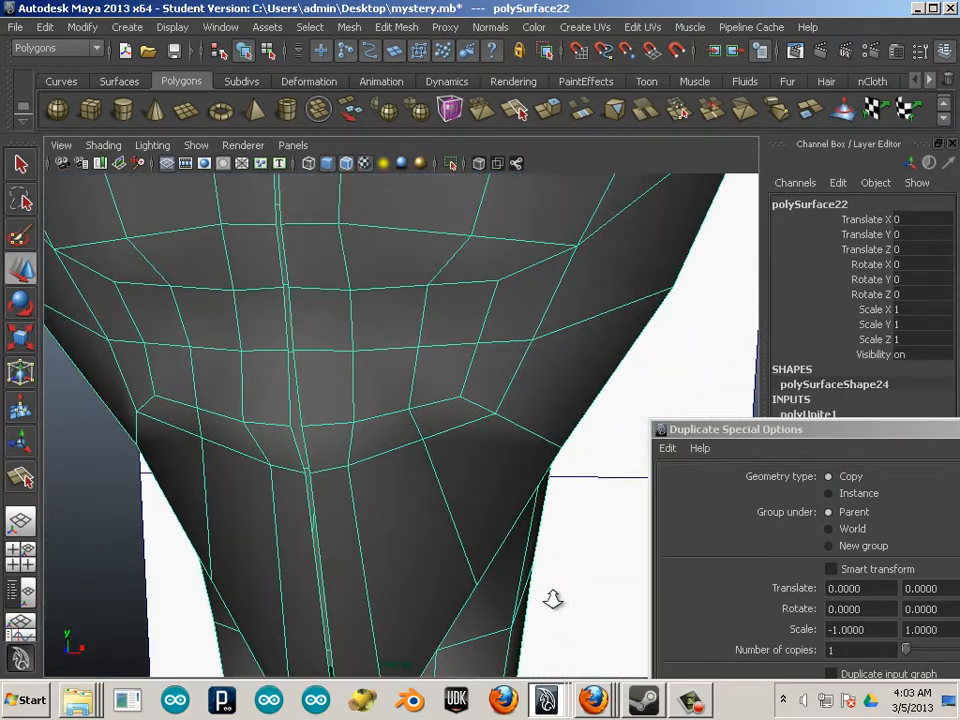
{"action": "mouse_move", "coordinate": [435, 541]}
{"action": "left_mouse_down", "text": "alt"}
{"action": "mouse_move", "coordinate": [450, 514]}
{"action": "mouse_move", "coordinate": [439, 411]}
{"action": "mouse_move", "coordinate": [347, 495]}
{"action": "mouse_move", "coordinate": [364, 525]}
{"action": "mouse_move", "coordinate": [358, 569]}
{"action": "mouse_move", "coordinate": [384, 516]}
{"action": "mouse_move", "coordinate": [441, 561]}
{"action": "left_mouse_up", "text": "alt"}
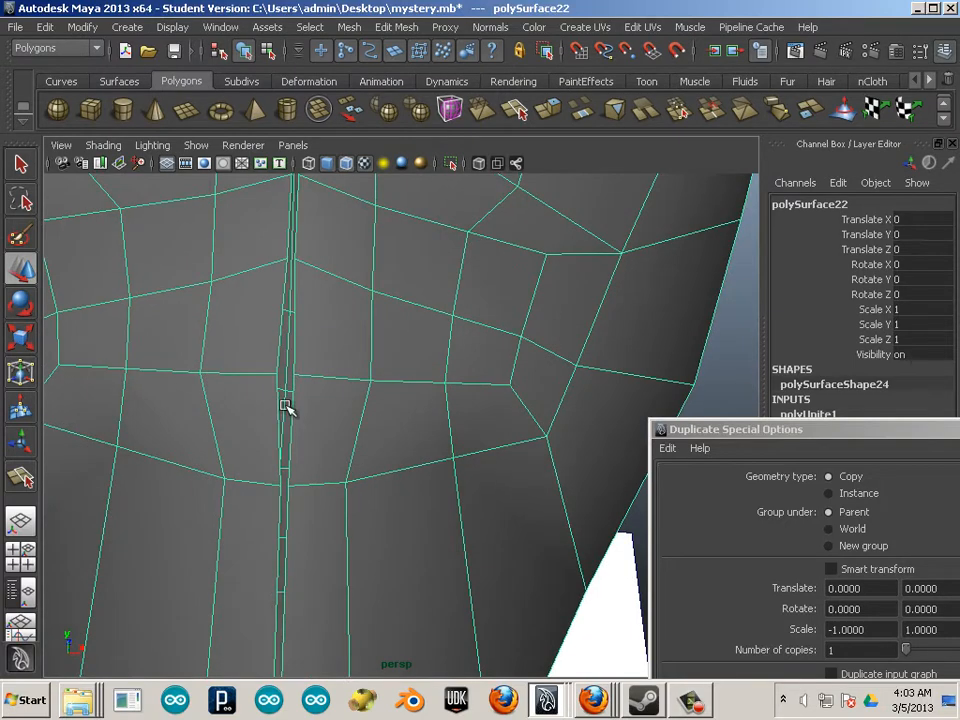
{"action": "right_click_drag", "start_coordinate": [282, 358], "coordinate": [283, 335]}
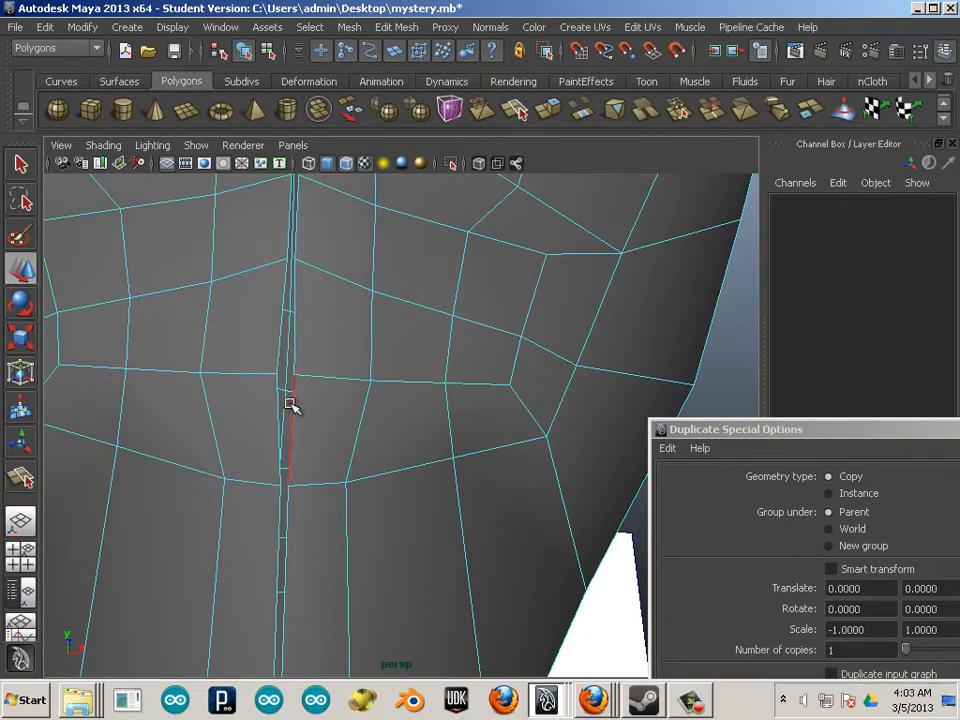
{"action": "double_click", "coordinate": [289, 403]}
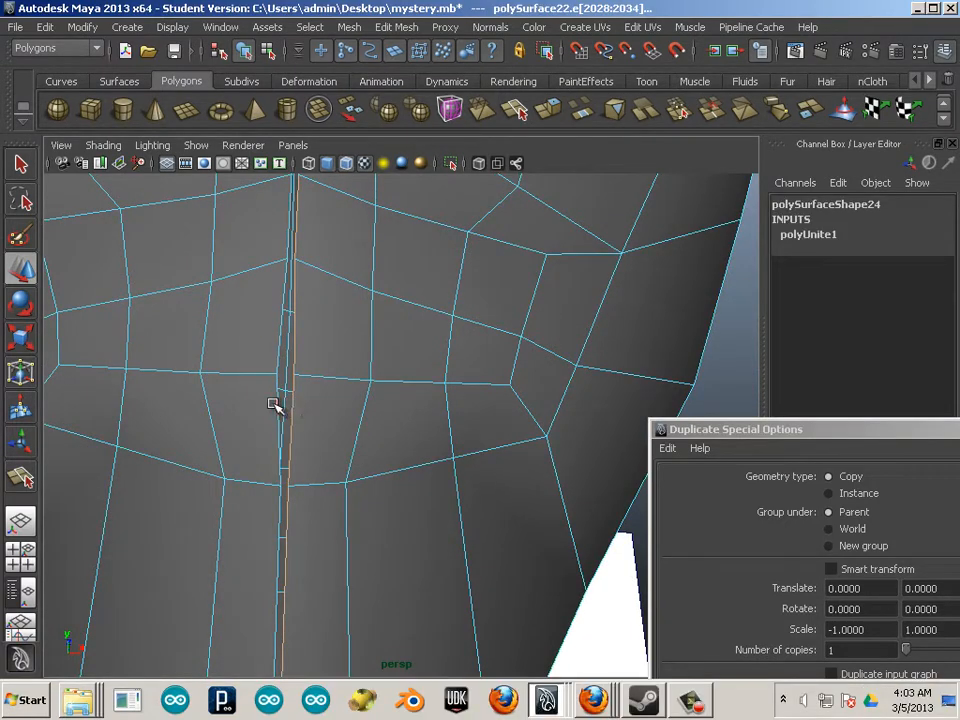
{"action": "double_click", "coordinate": [279, 541]}
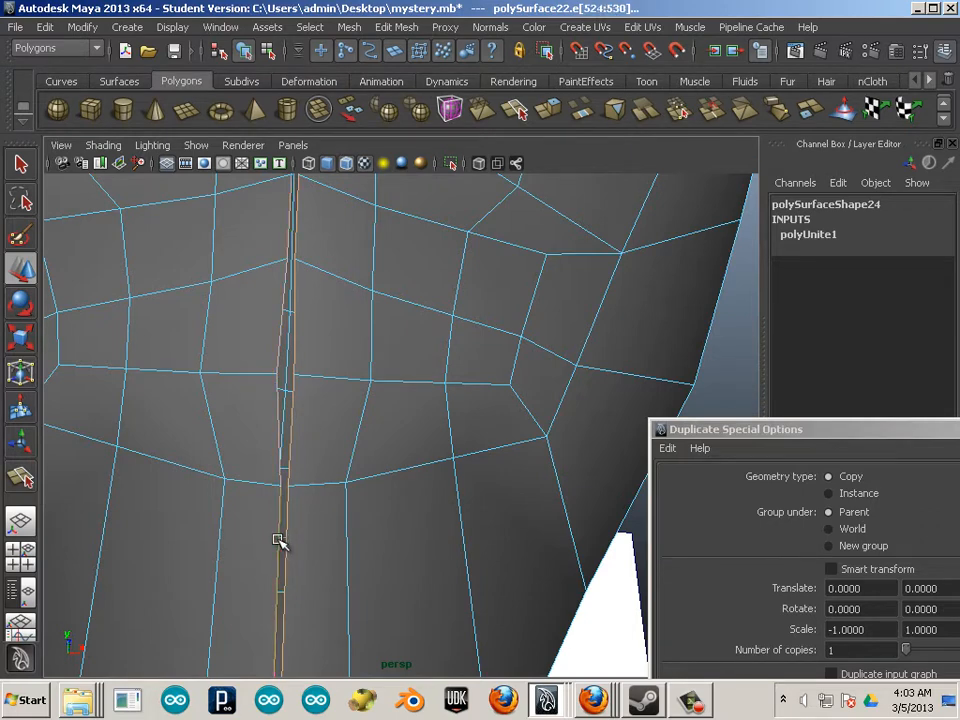
Scale the selected border edges along X to flatten them together on the center line
{"action": "left_click", "coordinate": [29, 345]}
{"action": "right_click_drag", "start_coordinate": [393, 542], "coordinate": [290, 551], "text": "alt"}
{"action": "middle_click_drag", "start_coordinate": [290, 551], "coordinate": [281, 165], "text": "alt"}
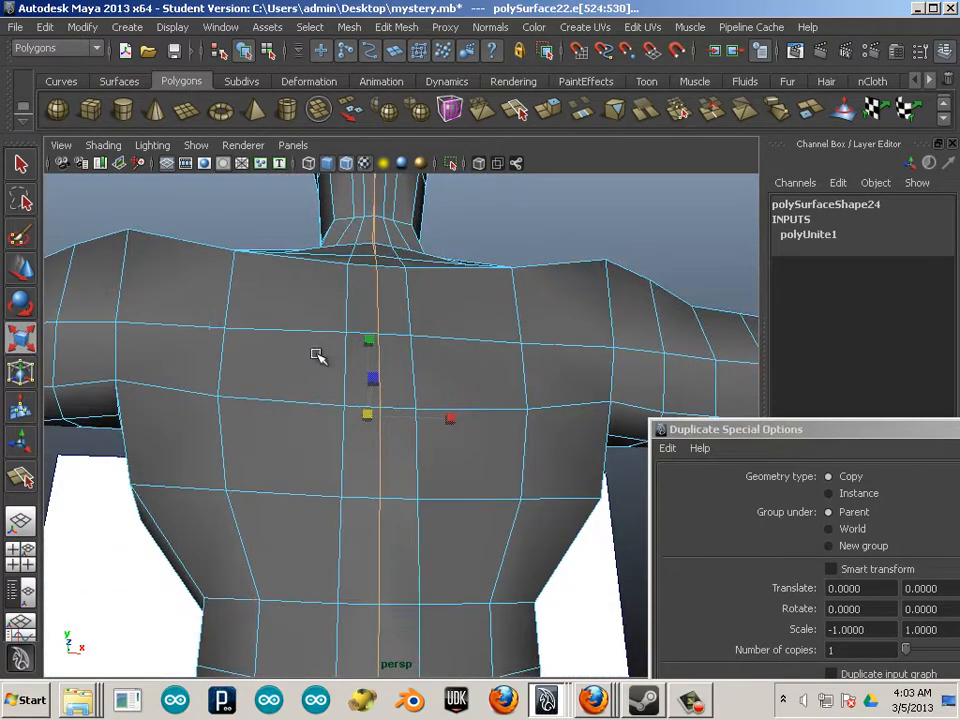
{"action": "right_click_drag", "start_coordinate": [316, 355], "coordinate": [428, 435], "text": "alt"}
{"action": "left_click", "coordinate": [434, 412]}
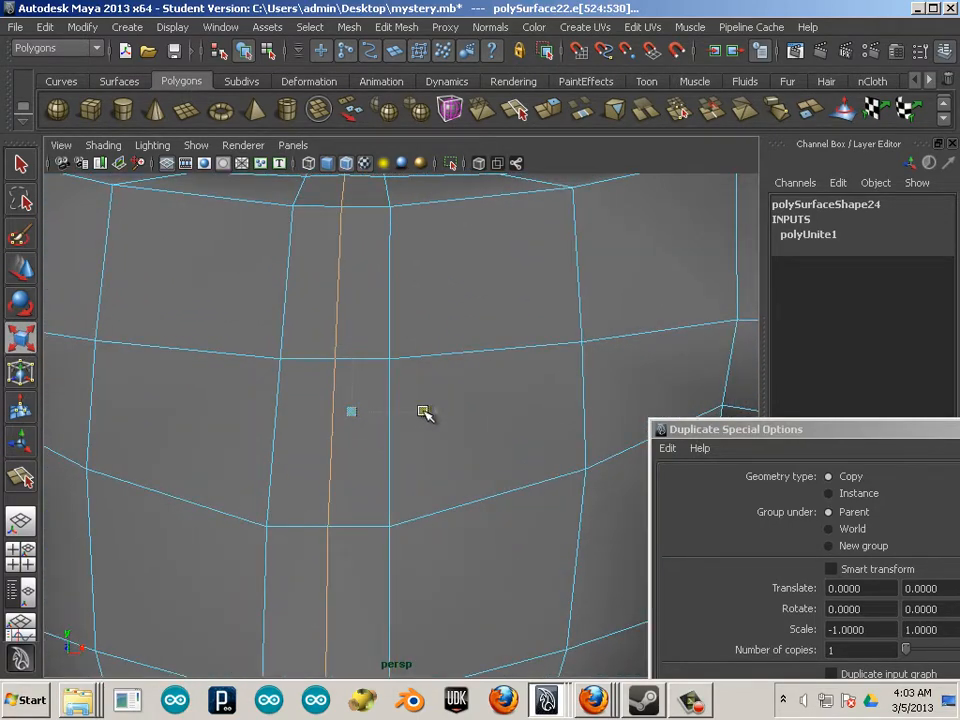
{"action": "middle_click_drag", "start_coordinate": [366, 289], "coordinate": [339, 514], "text": "alt"}
{"action": "left_click_drag", "start_coordinate": [339, 514], "coordinate": [281, 422], "text": "alt"}
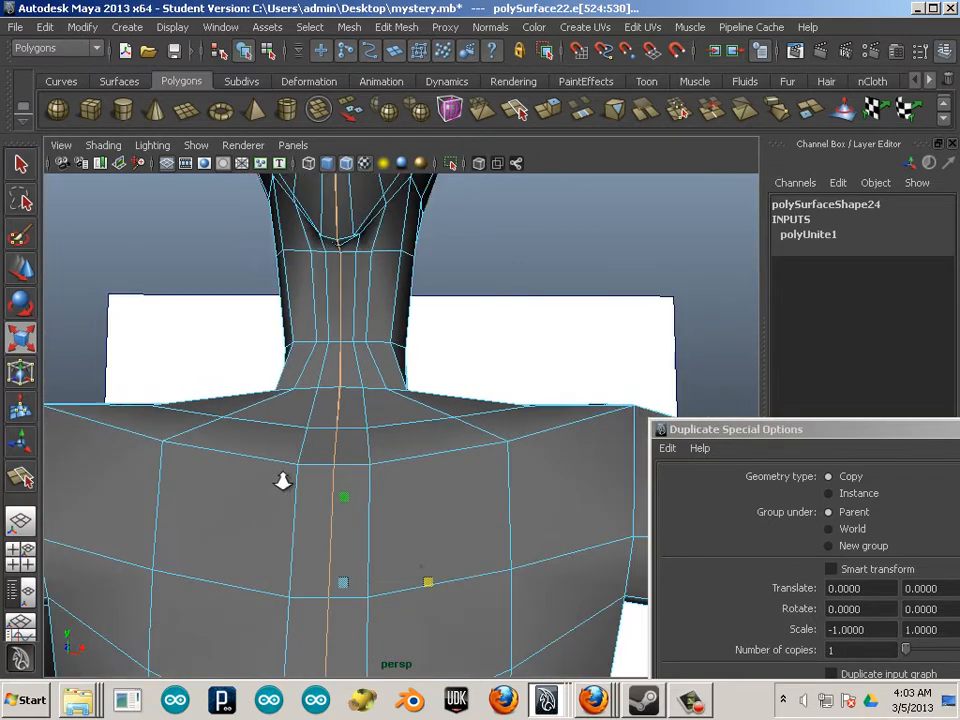
{"action": "mouse_move", "coordinate": [428, 578]}
{"action": "left_mouse_down"}
{"action": "mouse_move", "coordinate": [339, 574]}
{"action": "mouse_move", "coordinate": [432, 590]}
{"action": "left_mouse_up"}
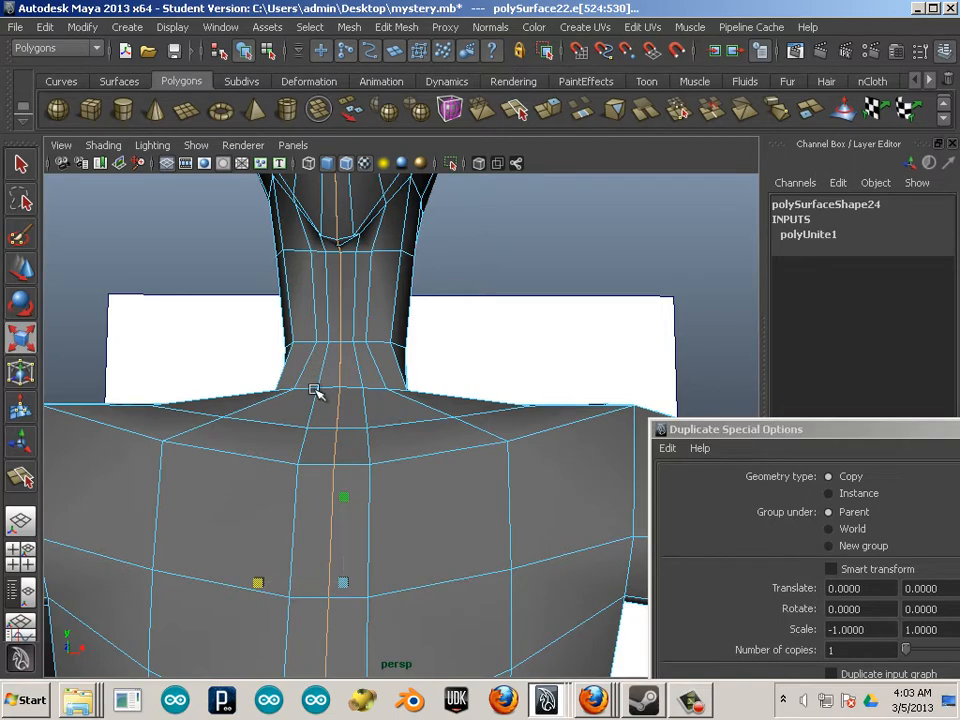
Convert the seam edge selection to vertices and merge them
{"action": "middle_click_drag", "start_coordinate": [315, 390], "coordinate": [349, 638], "text": "alt"}
{"action": "scroll", "coordinate": [454, 579], "scroll_direction": "up", "scroll_amount": 6}
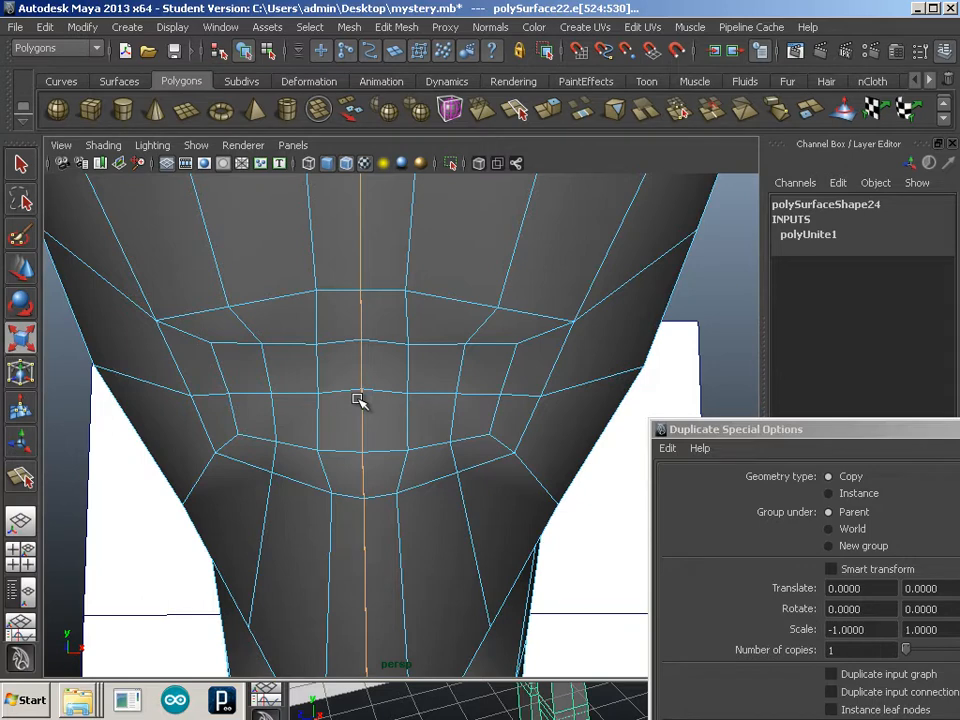
{"action": "key", "text": "ctrl+F9"}
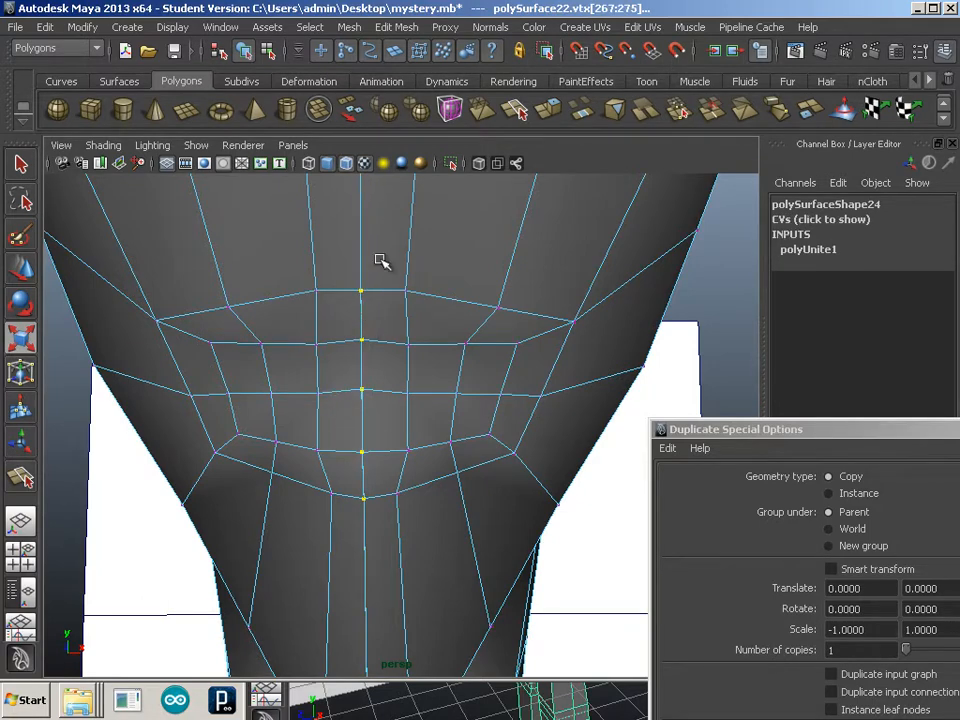
{"action": "left_click", "coordinate": [396, 27]}
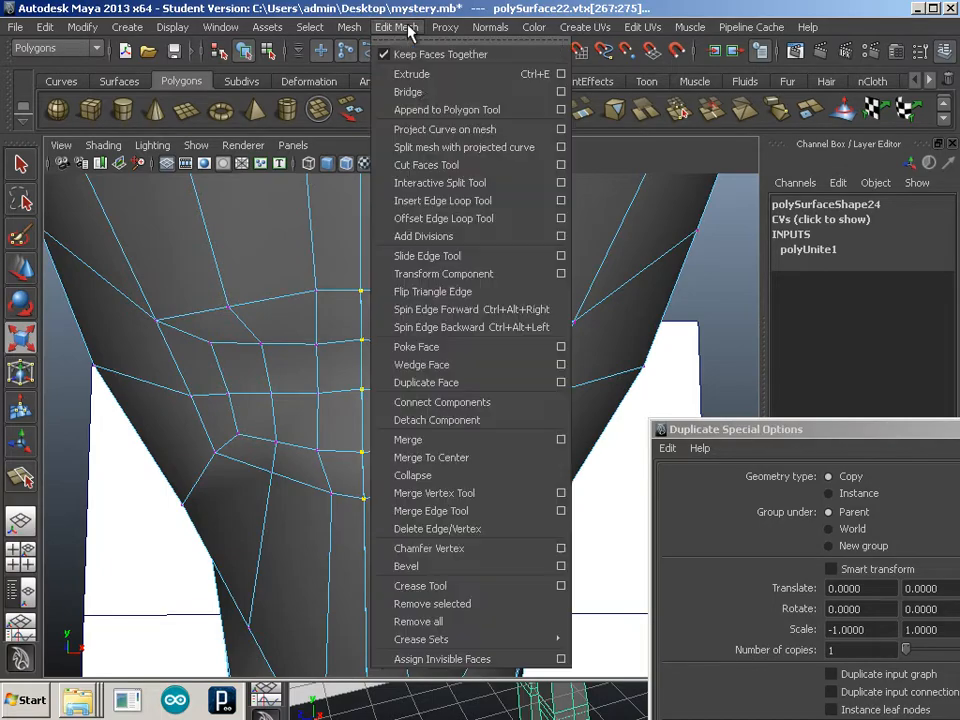
{"action": "left_click", "coordinate": [448, 439]}
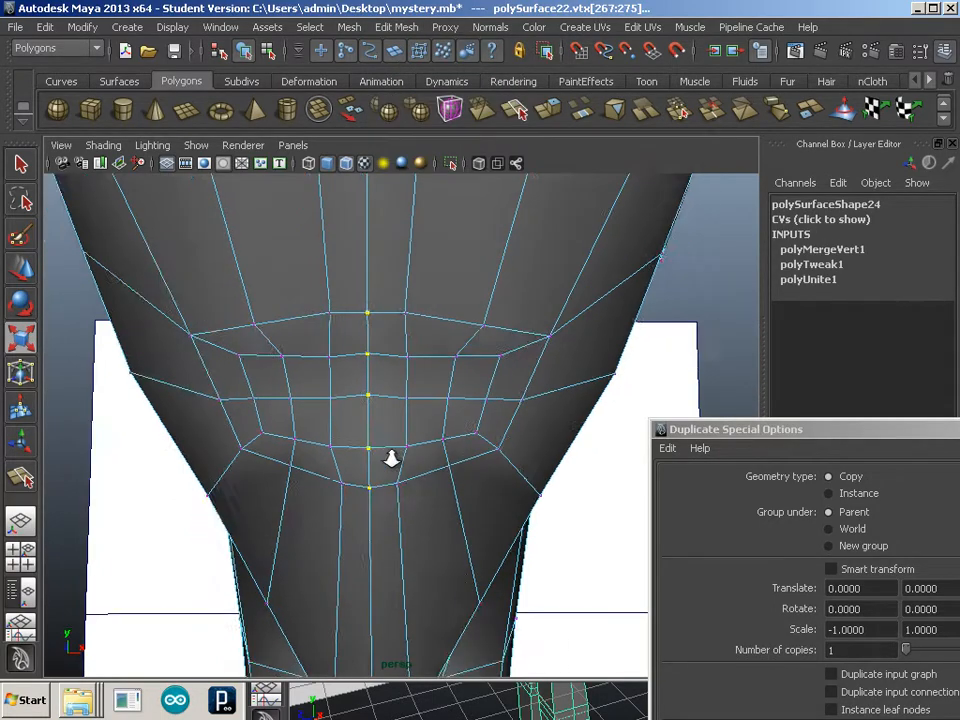
Try moving the center vertex just below eye level along X to check that the seam is merged
{"action": "right_click_drag", "start_coordinate": [391, 459], "coordinate": [330, 399], "text": "alt"}
{"action": "mouse_move", "coordinate": [330, 399]}
{"action": "left_mouse_down", "text": "alt"}
{"action": "mouse_move", "coordinate": [336, 274]}
{"action": "mouse_move", "coordinate": [339, 426]}
{"action": "mouse_move", "coordinate": [341, 405]}
{"action": "left_mouse_up", "text": "alt"}
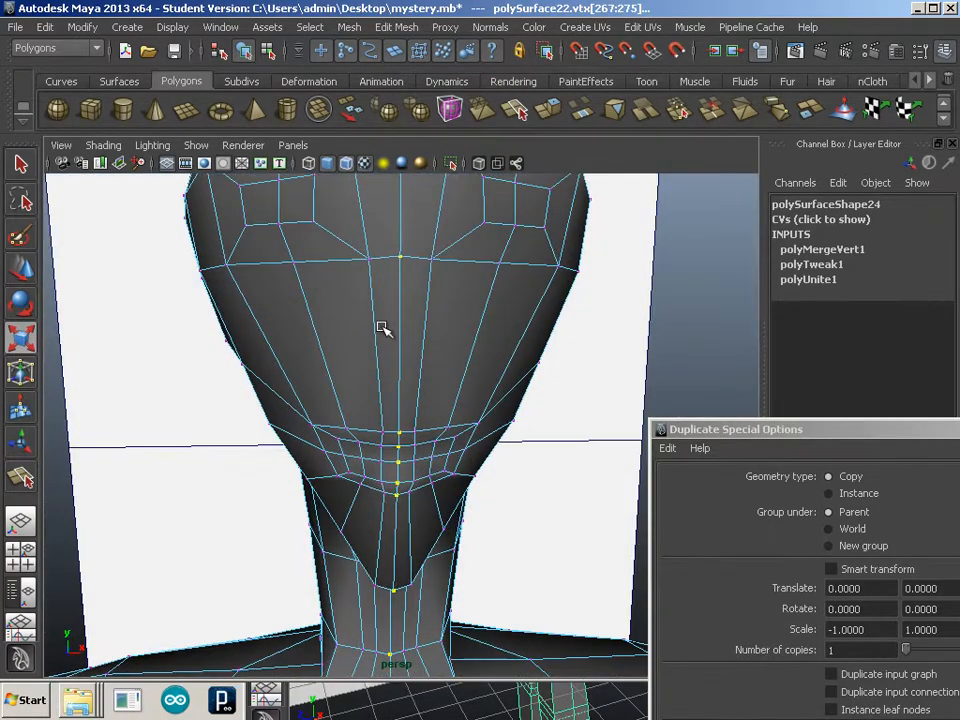
{"action": "left_click_drag", "start_coordinate": [383, 329], "coordinate": [364, 446], "text": "alt"}
{"action": "right_click_drag", "start_coordinate": [364, 446], "coordinate": [465, 497], "text": "alt"}
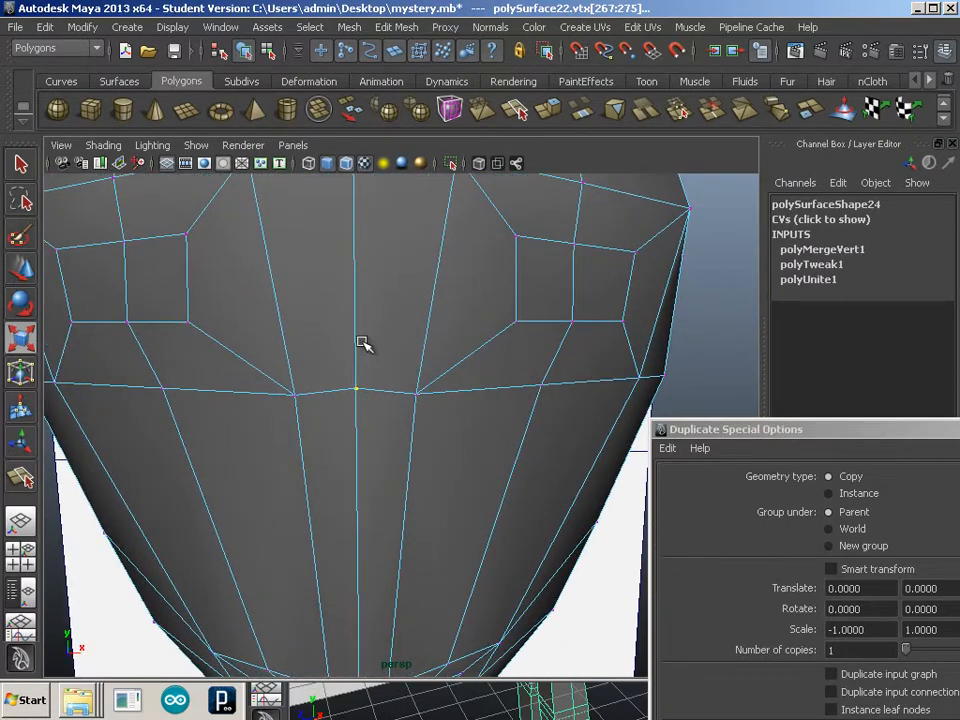
{"action": "left_click", "coordinate": [345, 436]}
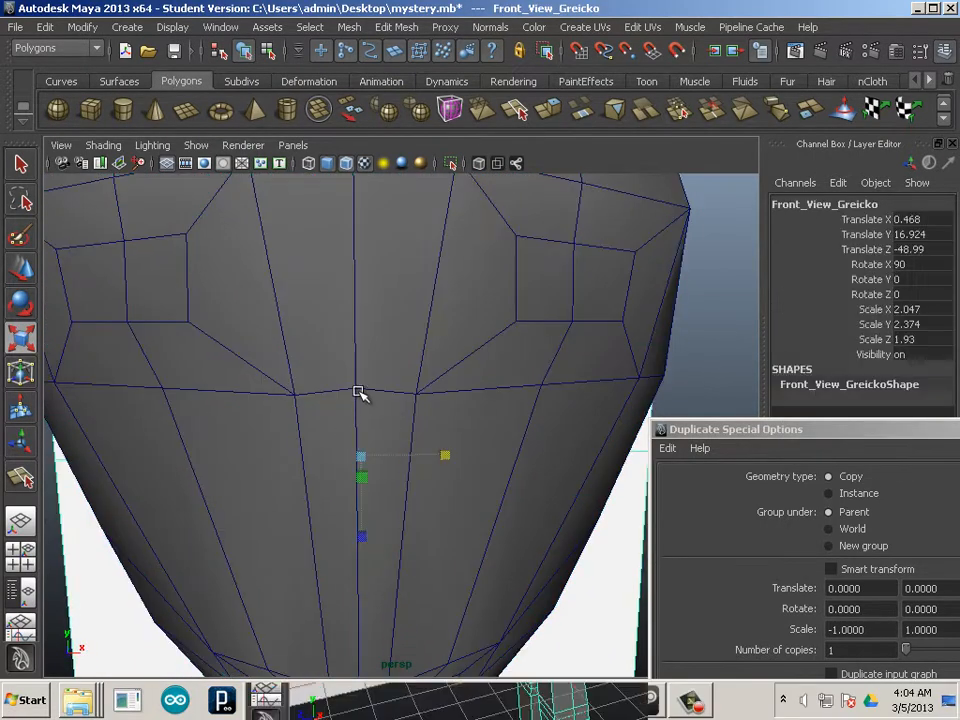
{"action": "right_click_drag", "start_coordinate": [354, 390], "coordinate": [304, 391]}
{"action": "left_click", "coordinate": [358, 392]}
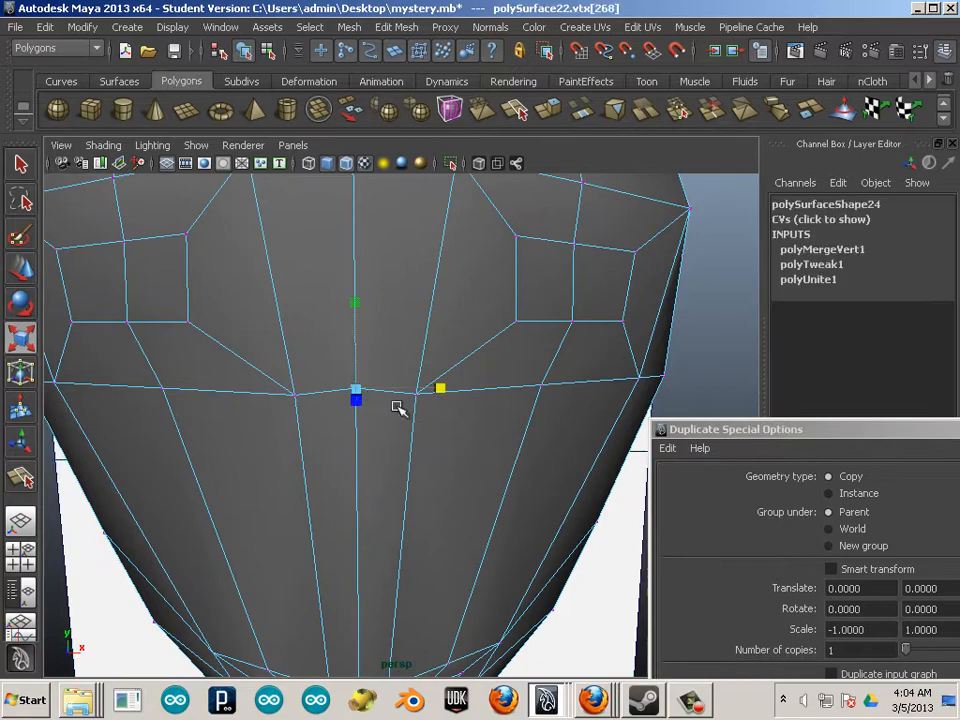
{"action": "key", "text": "w"}
{"action": "left_click_drag", "start_coordinate": [423, 391], "coordinate": [384, 374]}
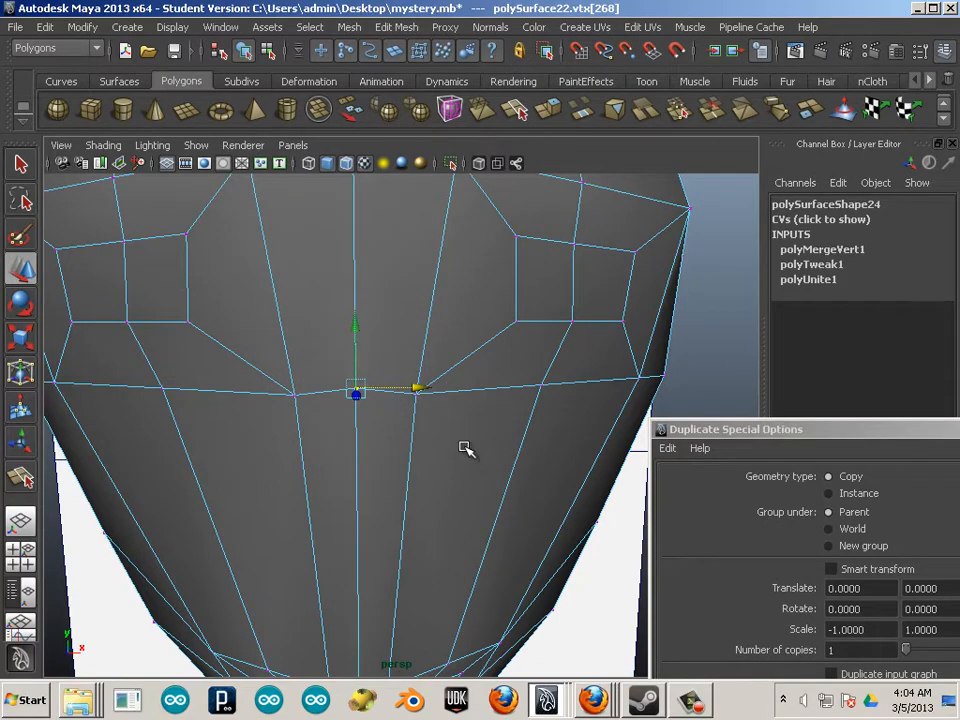
Inspect the merged mesh from the face down over the chest and back to review the center seam
{"action": "middle_click_drag", "start_coordinate": [464, 447], "coordinate": [476, 366], "text": "alt"}
{"action": "right_click_drag", "start_coordinate": [476, 366], "coordinate": [289, 403], "text": "alt"}
{"action": "middle_click_drag", "start_coordinate": [466, 517], "coordinate": [476, 250], "text": "alt"}
{"action": "middle_click_drag", "start_coordinate": [418, 409], "coordinate": [430, 423], "text": "alt"}
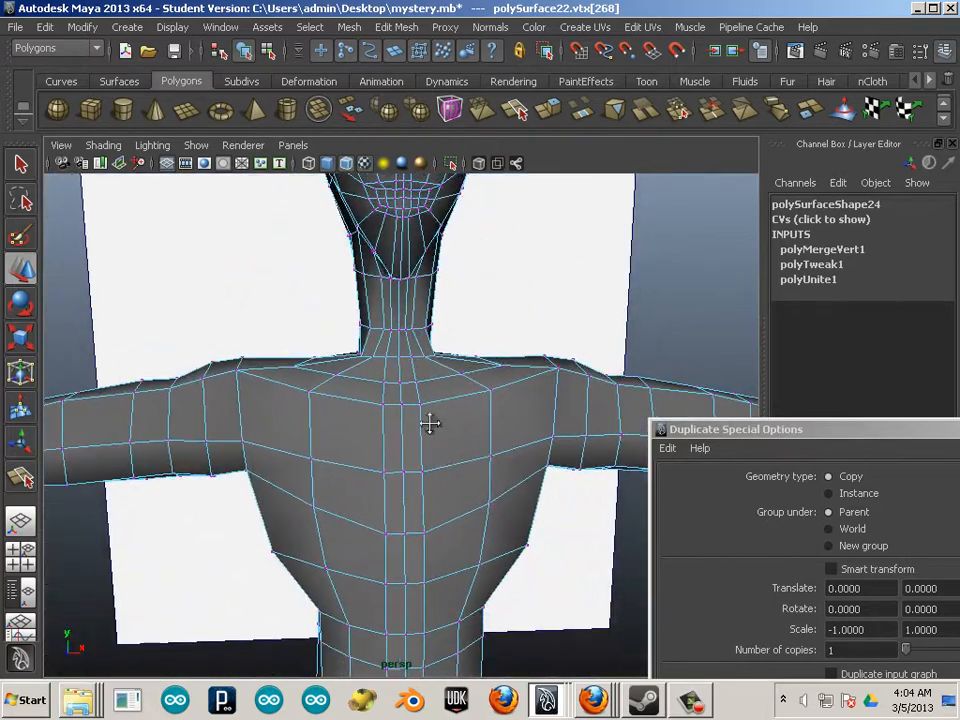
{"action": "left_click_drag", "start_coordinate": [430, 423], "coordinate": [392, 345], "text": "alt"}
{"action": "middle_click_drag", "start_coordinate": [390, 445], "coordinate": [347, 349], "text": "alt"}
{"action": "left_click_drag", "start_coordinate": [347, 349], "coordinate": [326, 334], "text": "alt"}
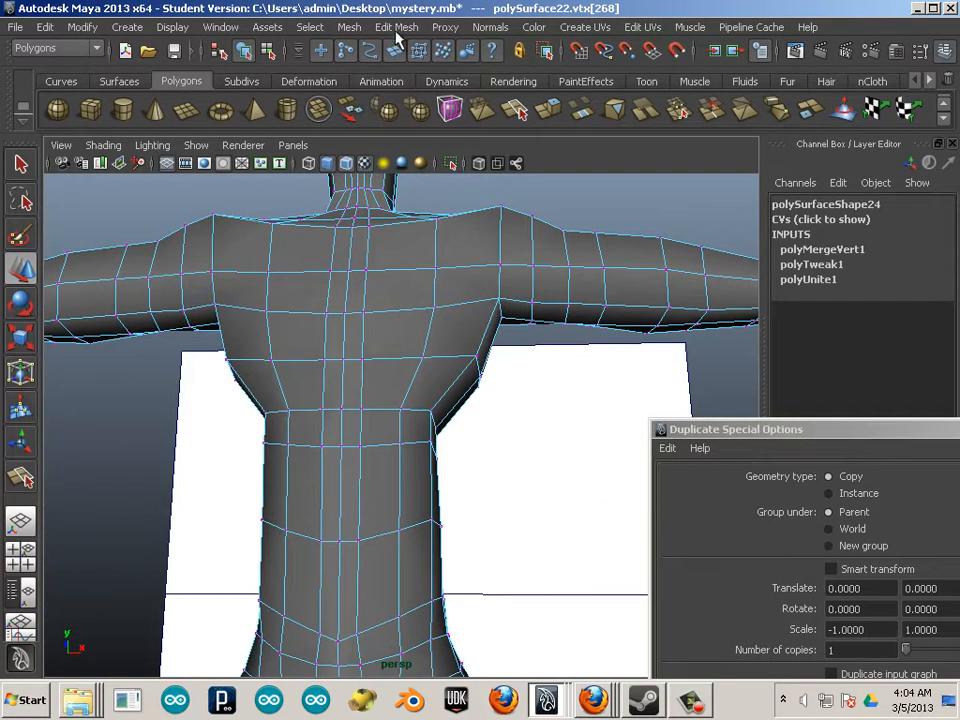
{"action": "left_click", "coordinate": [397, 28]}
{"action": "left_click", "coordinate": [440, 203]}
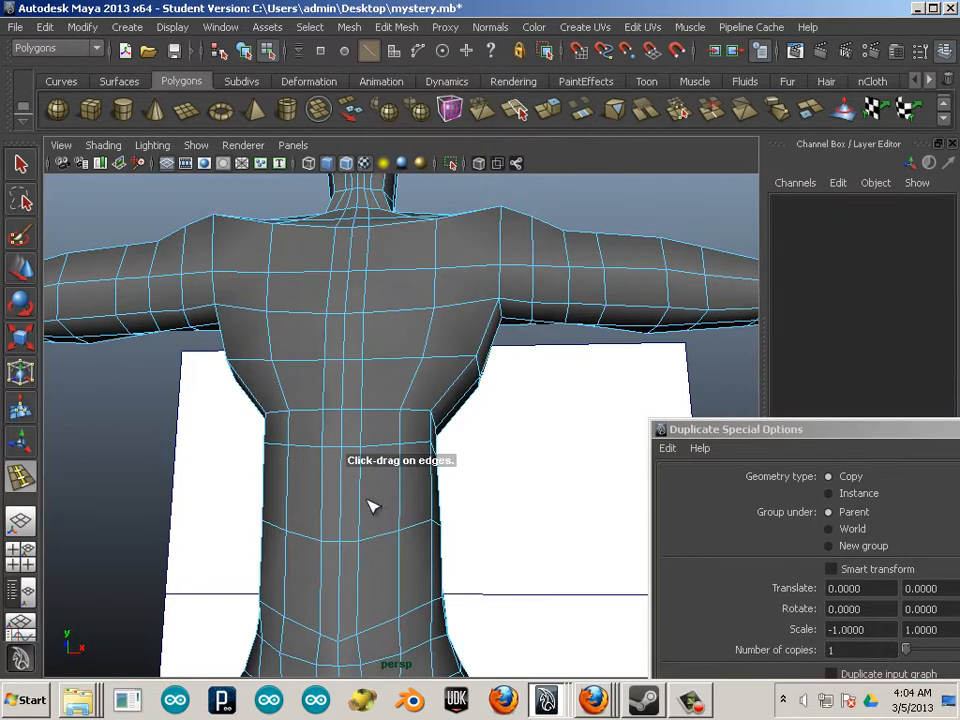
{"action": "left_click", "coordinate": [369, 506]}
{"action": "left_click_drag", "start_coordinate": [413, 490], "coordinate": [394, 499], "text": "alt"}
{"action": "key", "text": "ctrl+z"}
{"action": "left_click_drag", "start_coordinate": [357, 472], "coordinate": [379, 307], "text": "alt"}
{"action": "left_click", "coordinate": [391, 343]}
{"action": "key", "text": "ctrl+z"}
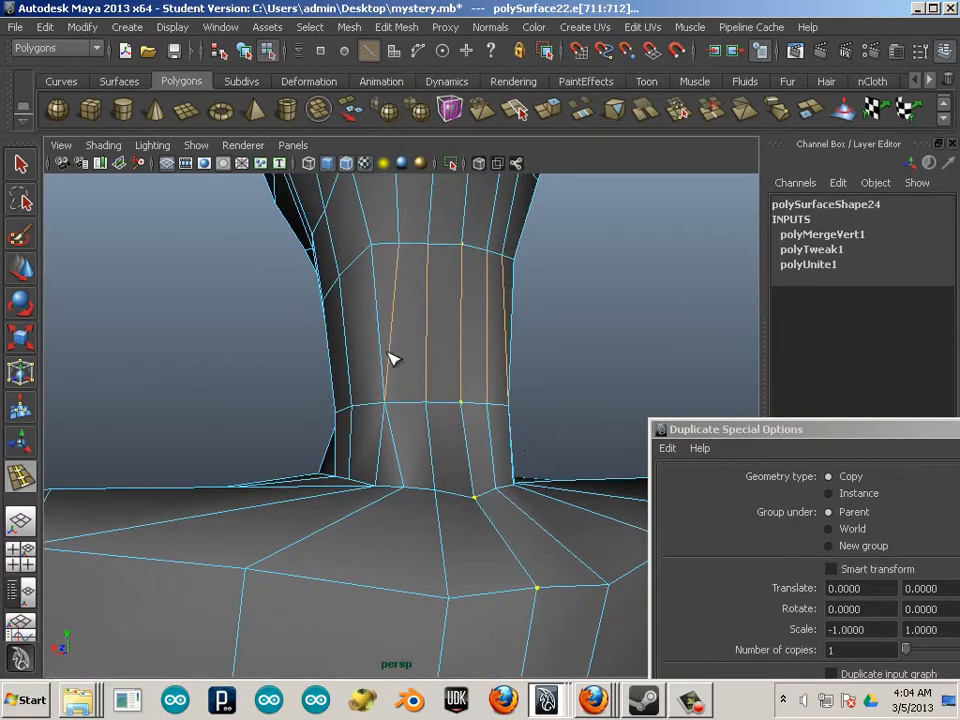
Delete the converging diagonal edges on both sides of the back of the neck, above and below its lower edge loop
{"action": "left_click", "coordinate": [16, 283]}
{"action": "middle_click_drag", "start_coordinate": [396, 380], "coordinate": [381, 388], "text": "alt"}
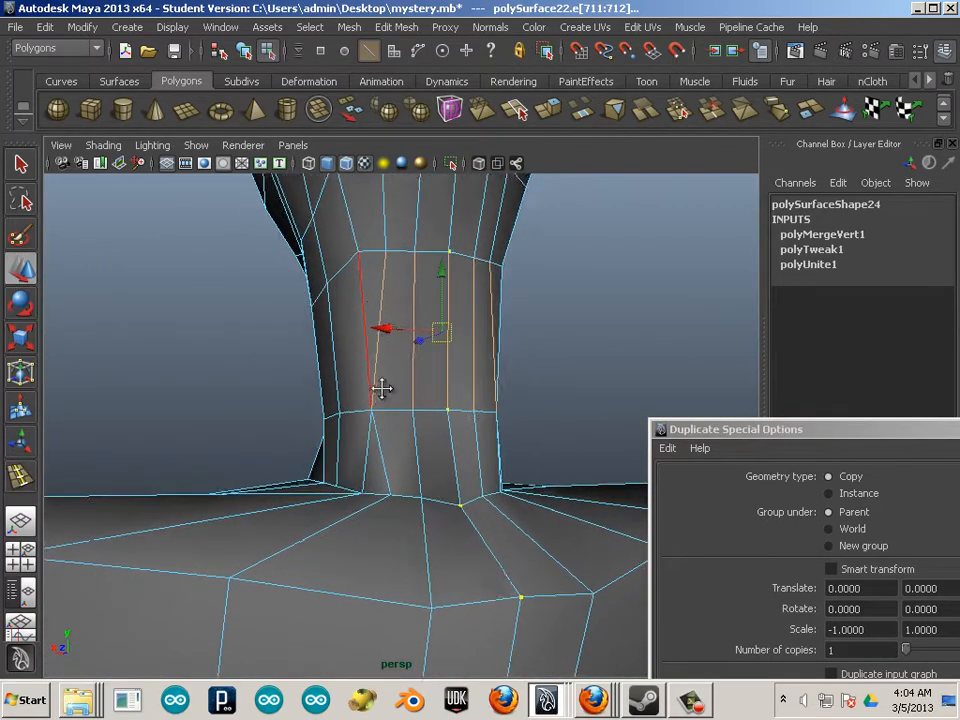
{"action": "left_click_drag", "start_coordinate": [381, 388], "coordinate": [311, 396], "text": "alt"}
{"action": "right_click_drag", "start_coordinate": [311, 396], "coordinate": [446, 421], "text": "alt"}
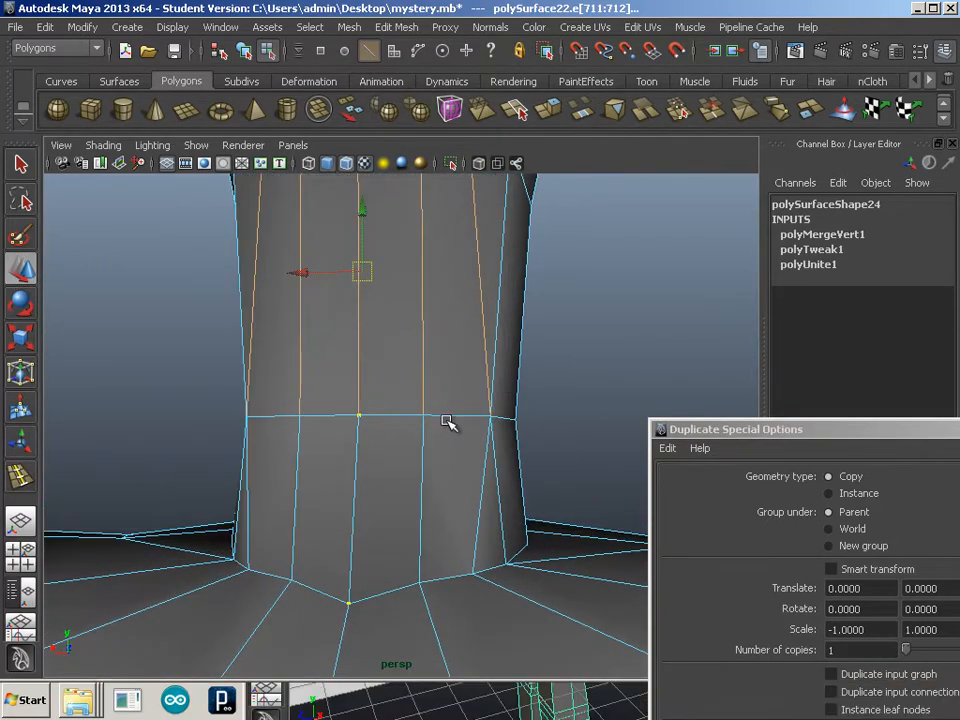
{"action": "left_click", "coordinate": [480, 301]}
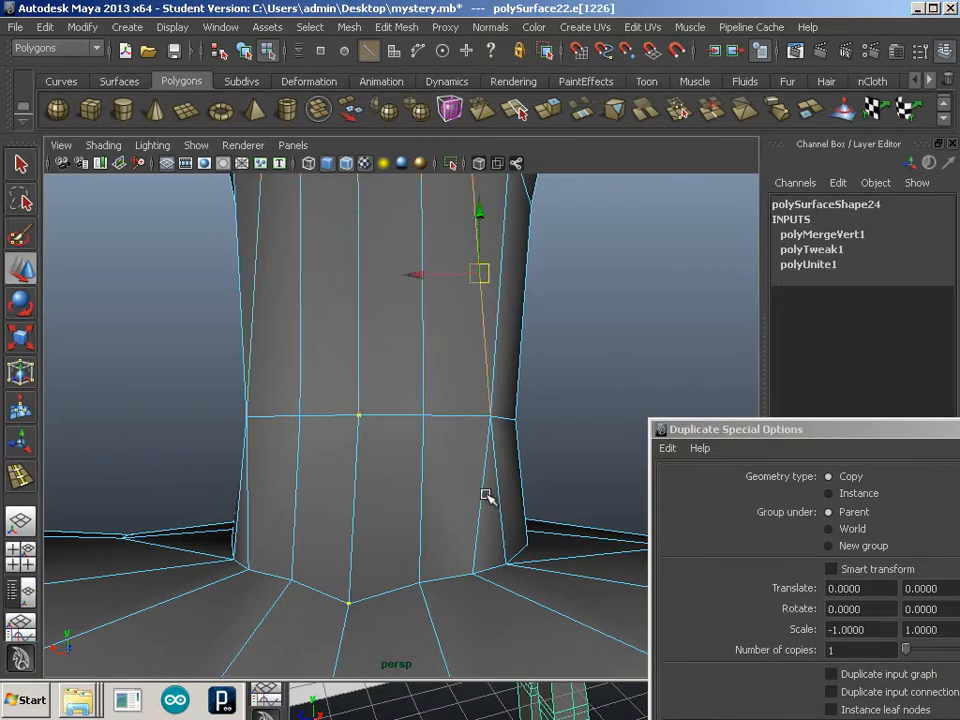
{"action": "left_click_drag", "start_coordinate": [480, 502], "coordinate": [332, 311], "text": "alt"}
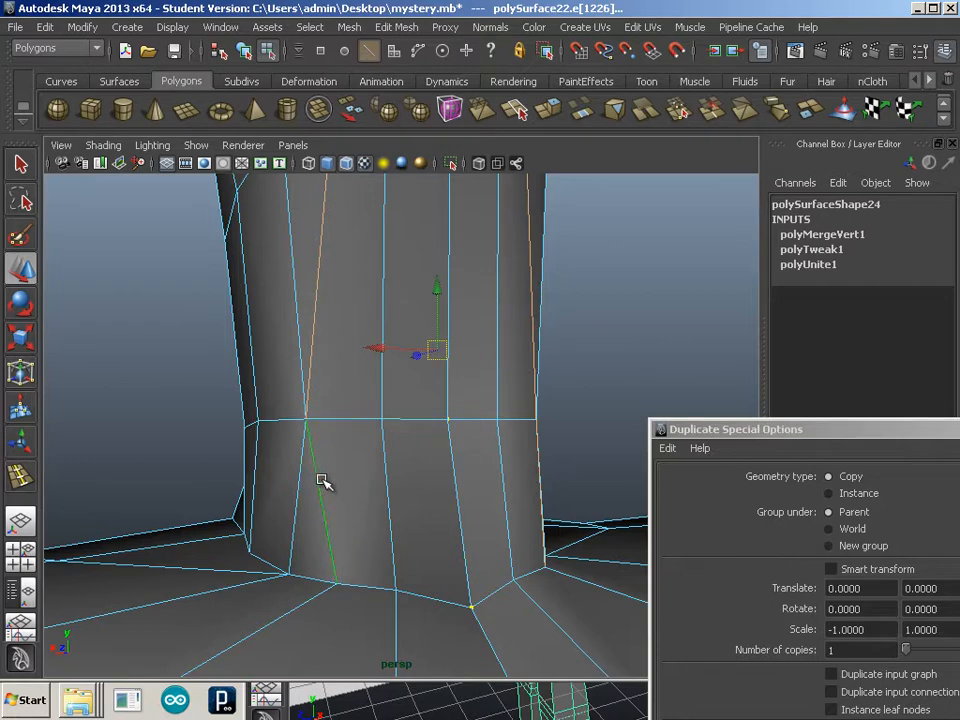
{"action": "key", "text": "Delete"}
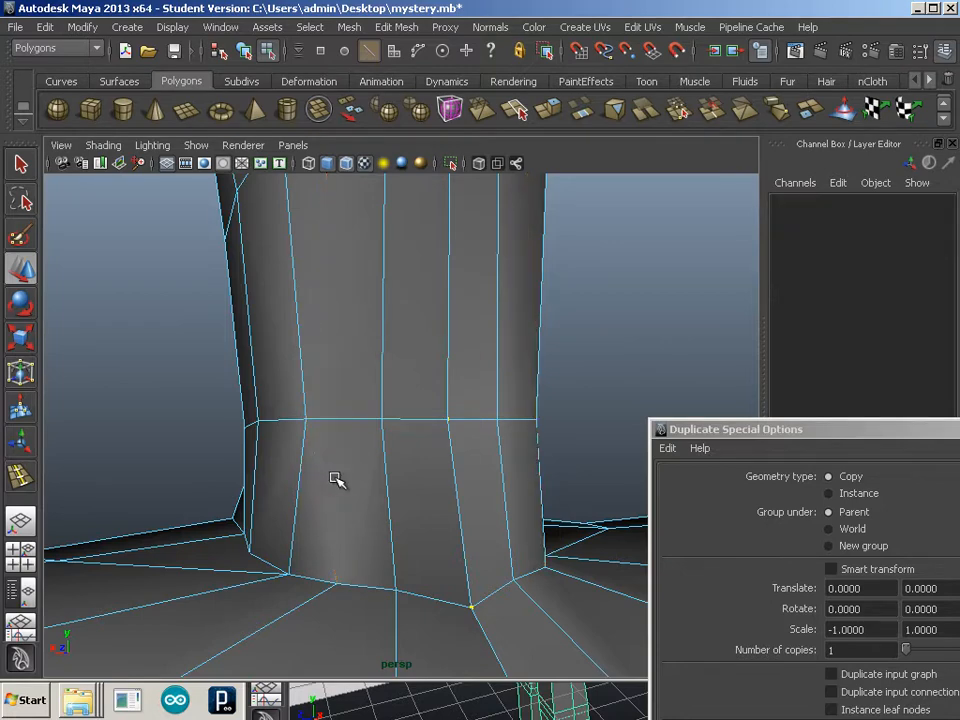
Split the polygons on one side of the back of the neck with a vertical edge from the upper loop to the shoulder base
{"action": "right_click_drag", "start_coordinate": [338, 480], "coordinate": [357, 400], "text": "alt"}
{"action": "middle_click_drag", "start_coordinate": [357, 400], "coordinate": [353, 492], "text": "alt"}
{"action": "left_click_drag", "start_coordinate": [353, 492], "coordinate": [313, 457], "text": "alt"}
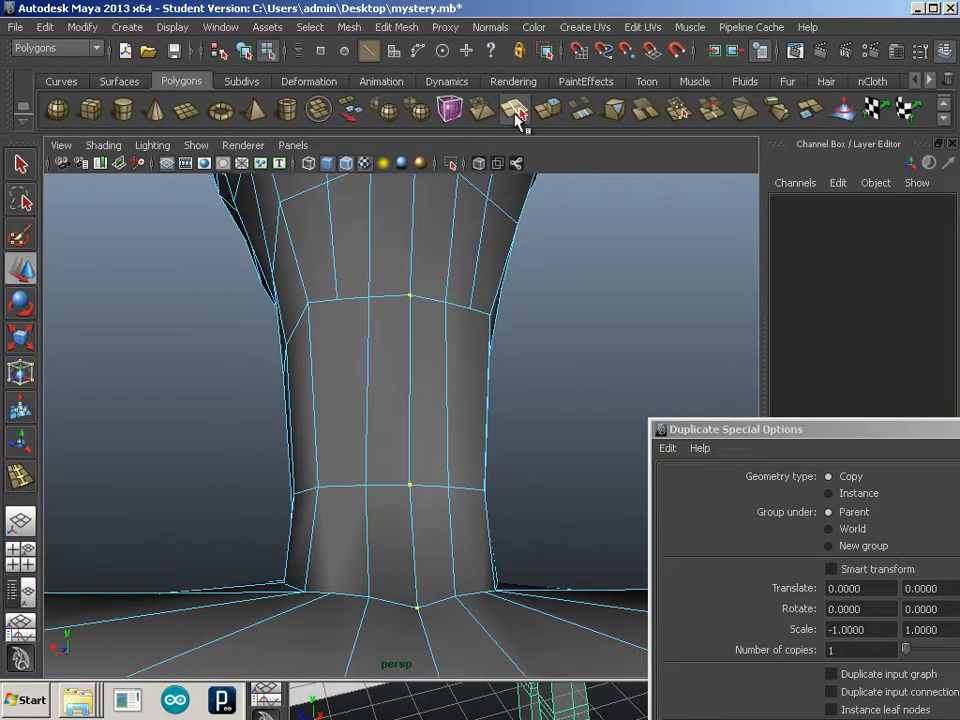
{"action": "left_click", "coordinate": [514, 111]}
{"action": "left_click", "coordinate": [338, 300]}
{"action": "left_click", "coordinate": [341, 486]}
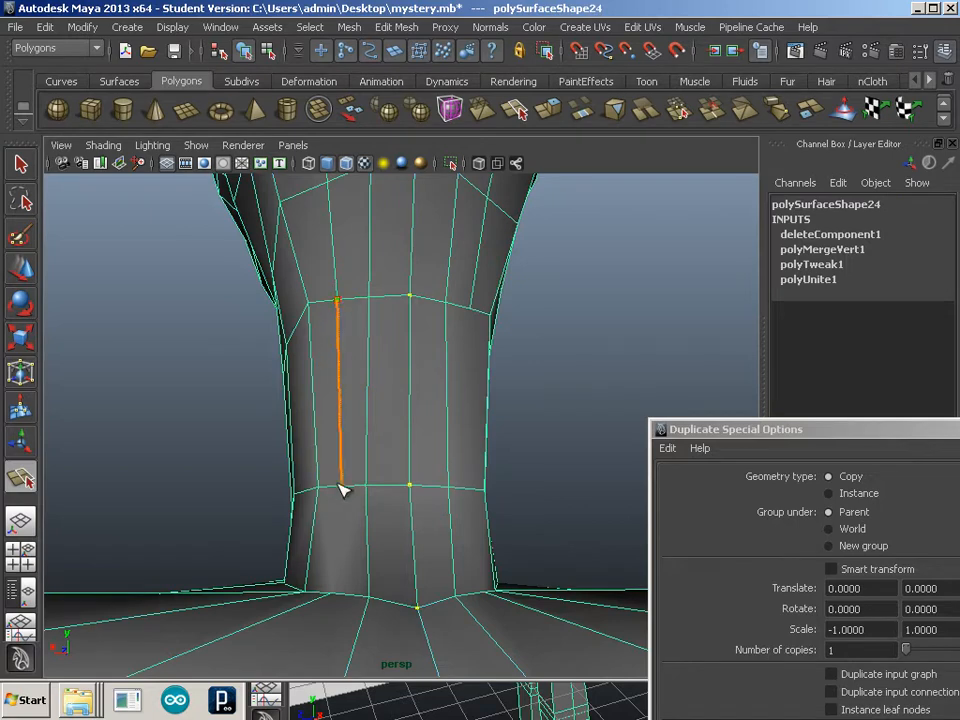
{"action": "left_click", "coordinate": [328, 595]}
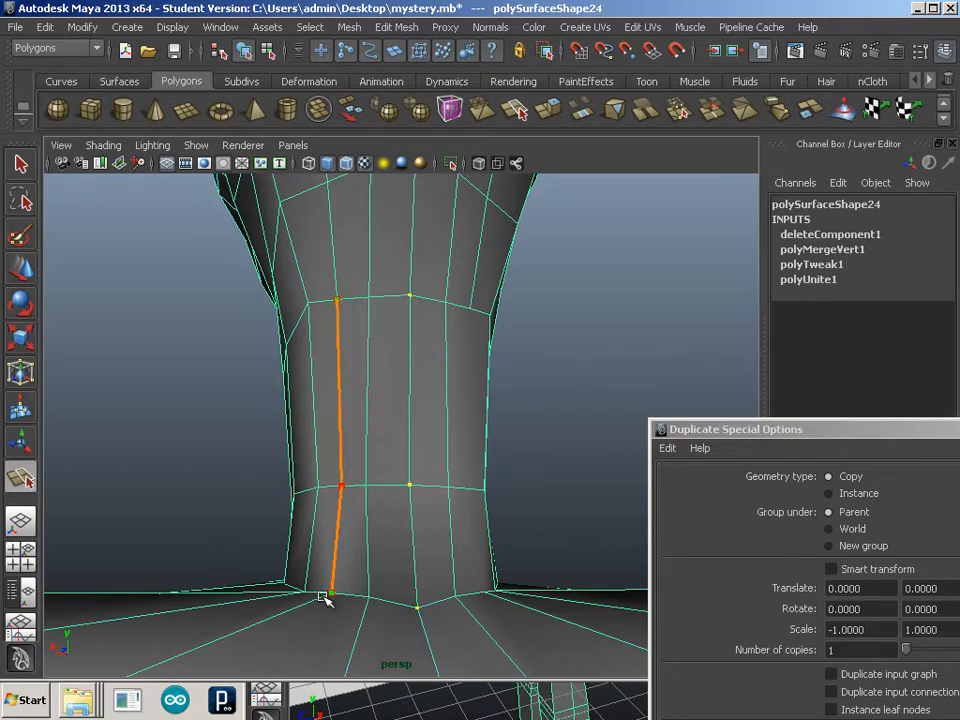
{"action": "key", "text": "Return"}
Split the opposite side of the back of the neck with a matching vertical edge down to the shoulder base
{"action": "left_click_drag", "start_coordinate": [321, 600], "coordinate": [450, 460], "text": "alt"}
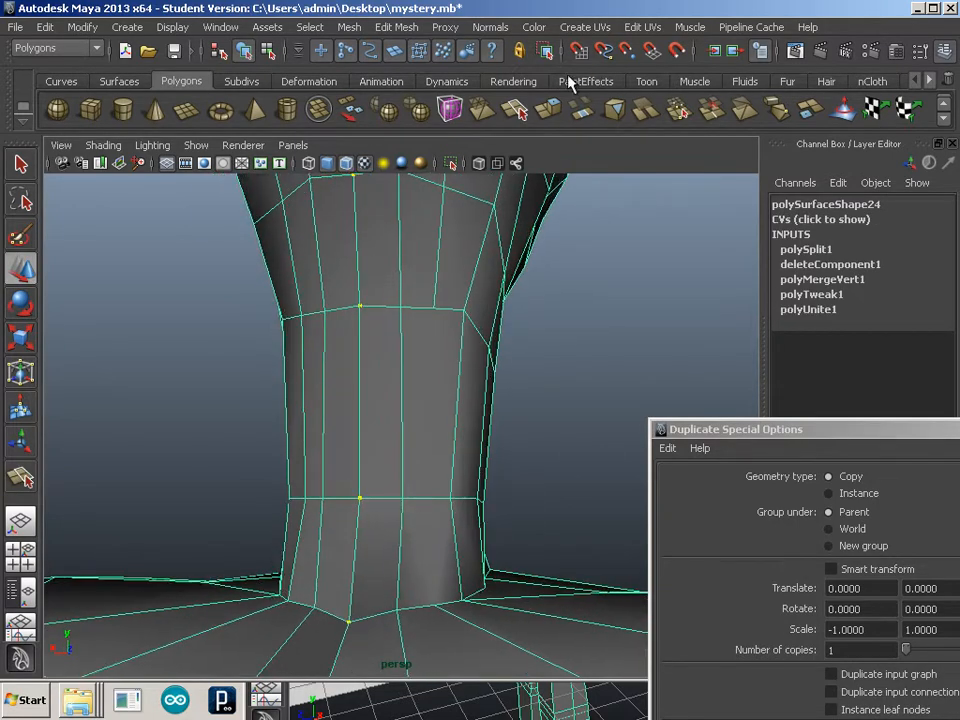
{"action": "left_click", "coordinate": [512, 113]}
{"action": "left_click", "coordinate": [433, 308]}
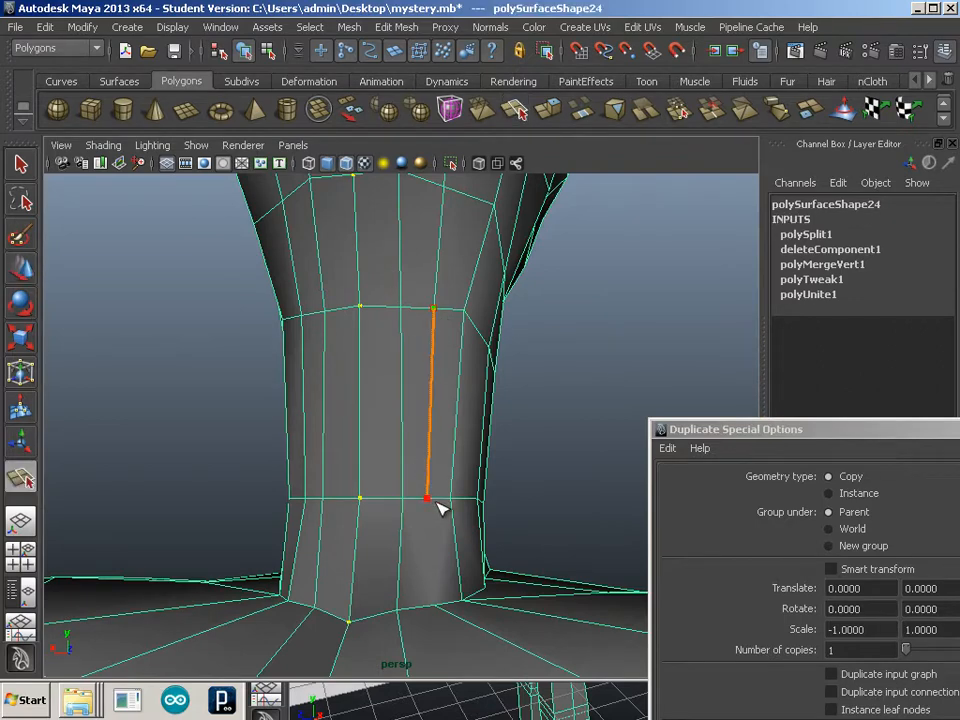
{"action": "key", "text": "Return"}
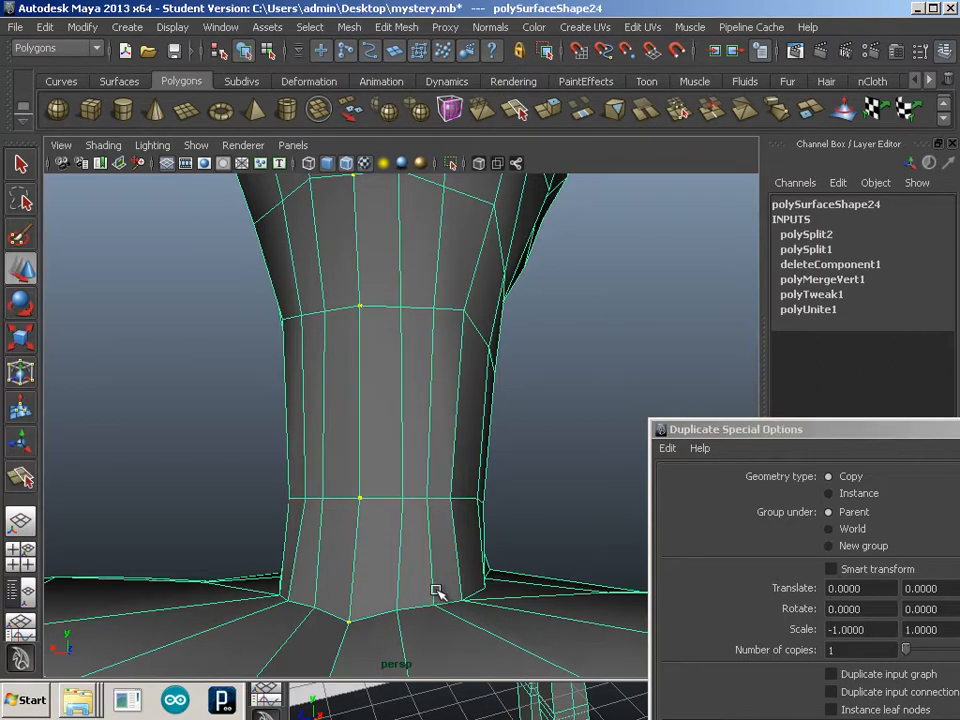
Examine the head, jaw and neck from several sides and briefly preview the mesh smoothed
{"action": "right_click_drag", "start_coordinate": [508, 543], "coordinate": [409, 448], "text": "alt"}
{"action": "middle_click_drag", "start_coordinate": [456, 328], "coordinate": [430, 535], "text": "alt"}
{"action": "right_click_drag", "start_coordinate": [430, 535], "coordinate": [349, 568], "text": "alt"}
{"action": "left_click_drag", "start_coordinate": [349, 568], "coordinate": [549, 589], "text": "alt"}
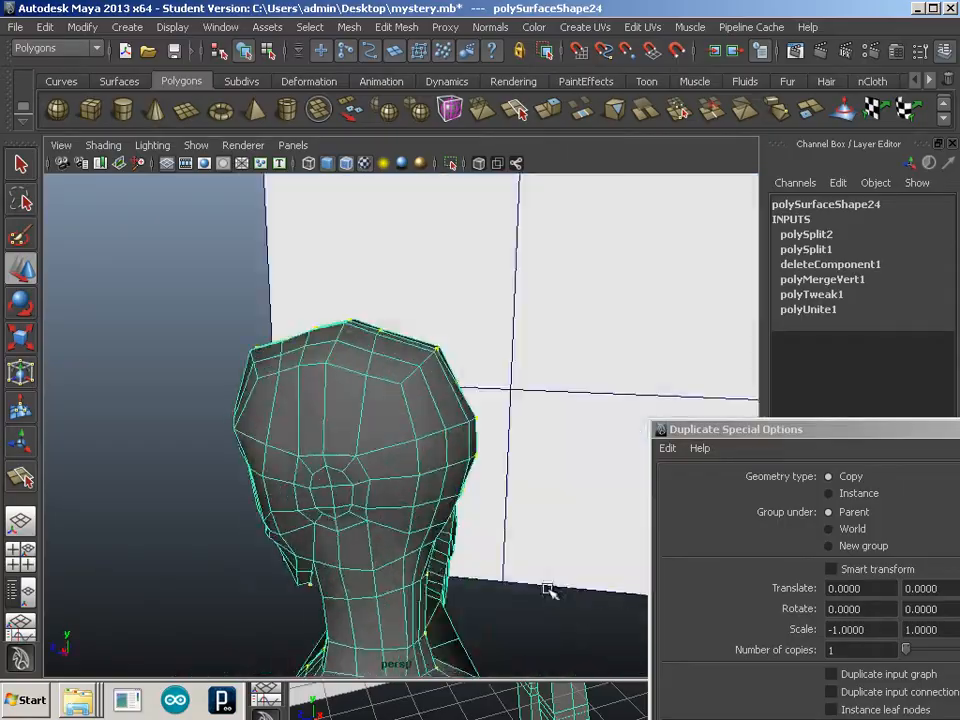
{"action": "middle_click_drag", "start_coordinate": [442, 577], "coordinate": [446, 336], "text": "alt"}
{"action": "left_click_drag", "start_coordinate": [448, 336], "coordinate": [255, 505], "text": "alt"}
{"action": "left_click_drag", "start_coordinate": [350, 470], "coordinate": [316, 519], "text": "alt"}
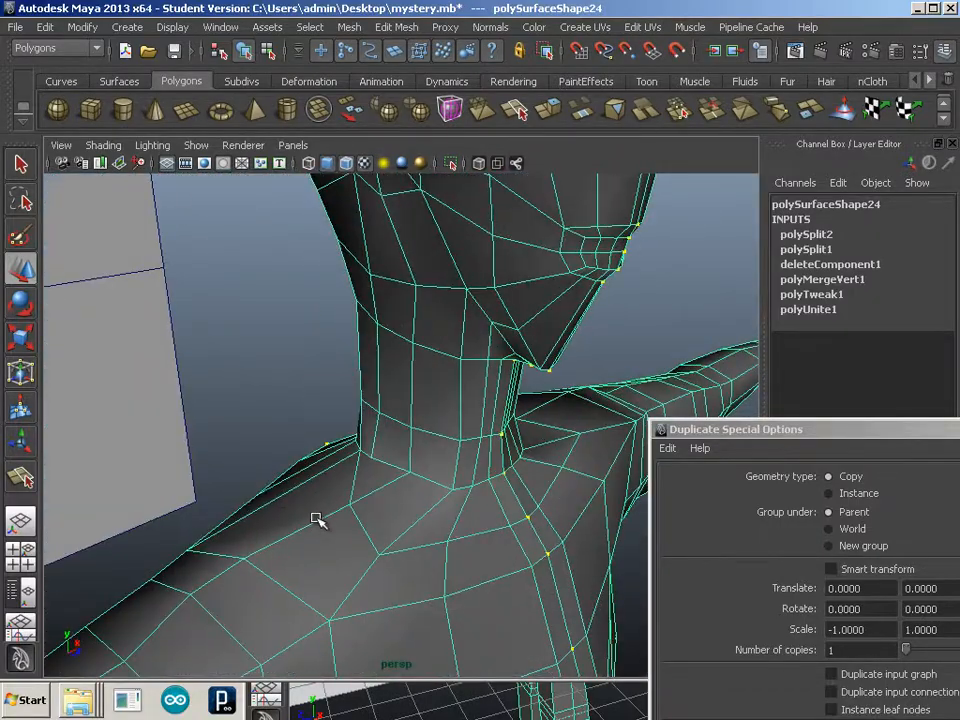
{"action": "key", "text": "3"}
{"action": "key", "text": "1"}
Examine the edge flow around the neck base, shoulders and chin from the back and front
{"action": "left_click_drag", "start_coordinate": [343, 518], "coordinate": [459, 460], "text": "alt"}
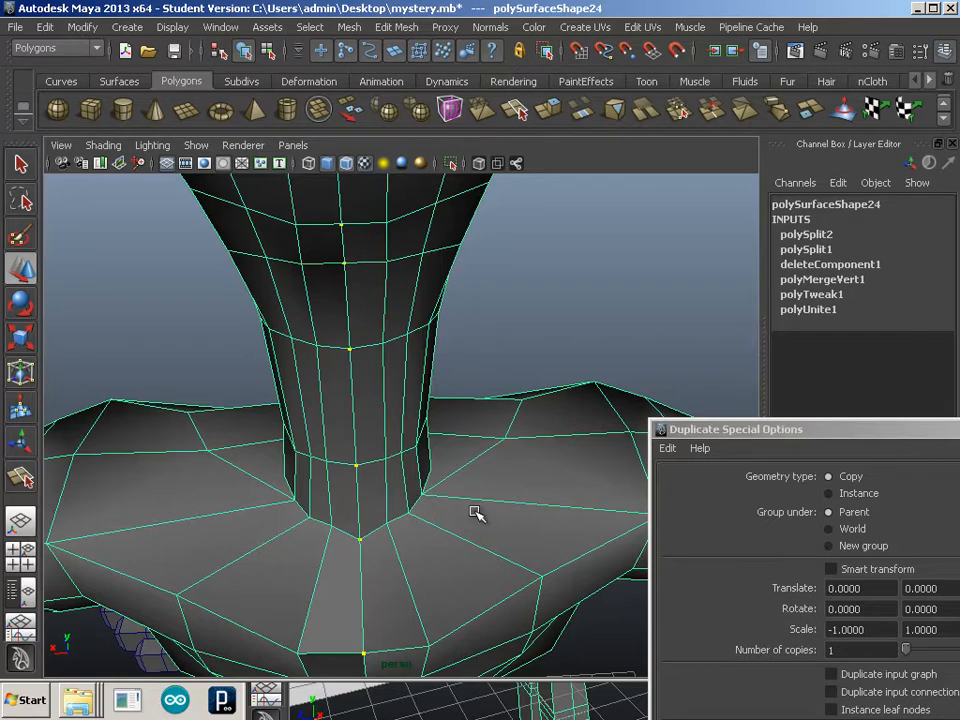
{"action": "left_click_drag", "start_coordinate": [476, 513], "coordinate": [588, 432], "text": "alt"}
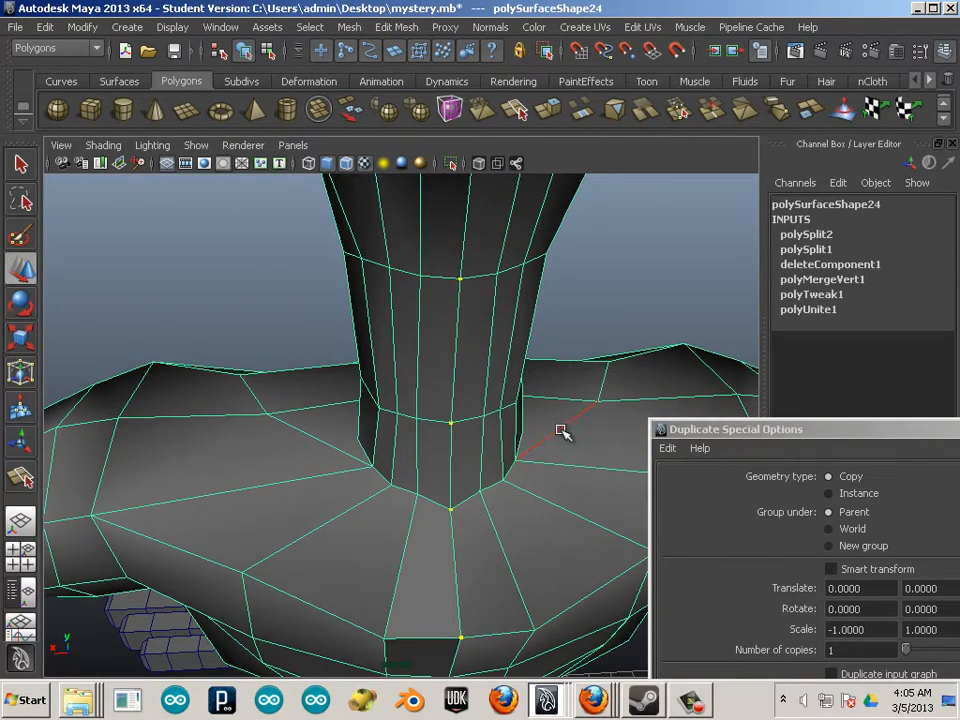
{"action": "right_click_drag", "start_coordinate": [556, 442], "coordinate": [259, 422], "text": "alt"}
{"action": "left_click_drag", "start_coordinate": [259, 422], "coordinate": [428, 402], "text": "alt"}
{"action": "left_click_drag", "start_coordinate": [513, 413], "coordinate": [372, 420], "text": "alt"}
{"action": "right_click_drag", "start_coordinate": [372, 420], "coordinate": [700, 525], "text": "alt"}
{"action": "middle_click_drag", "start_coordinate": [395, 405], "coordinate": [490, 472], "text": "alt"}
{"action": "left_click_drag", "start_coordinate": [445, 442], "coordinate": [408, 444], "text": "alt"}
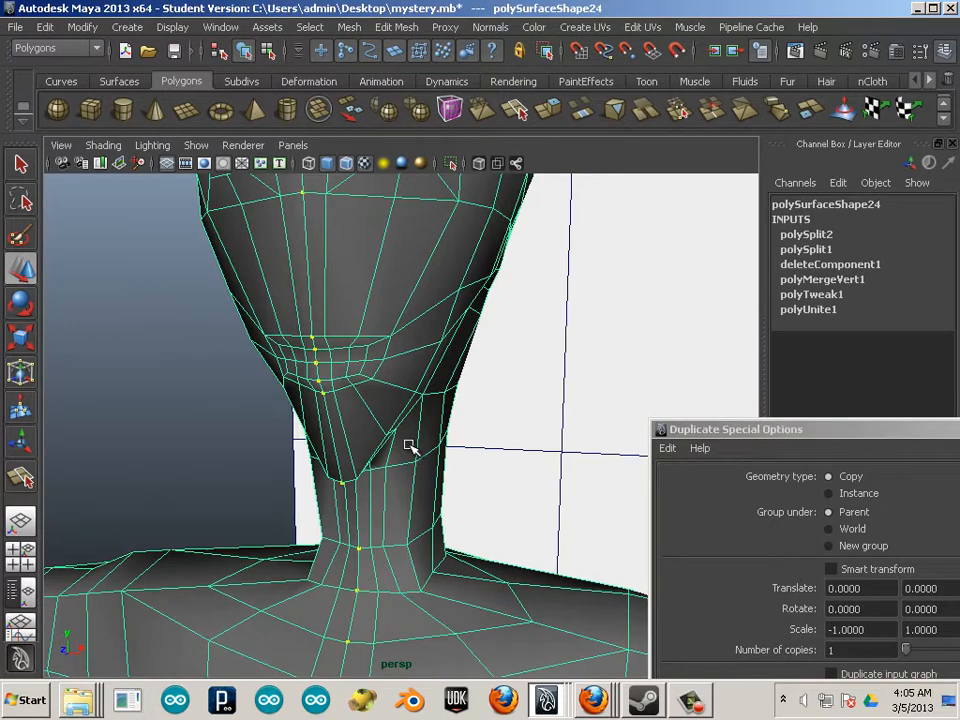